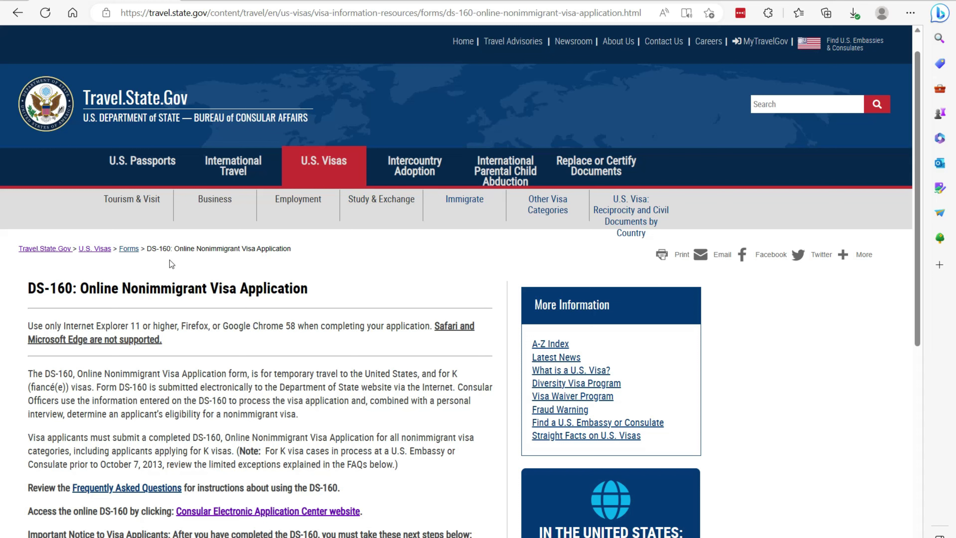
- Go to the Tourism & Visit visa section of Travel.State.Gov
left_click(133, 209)
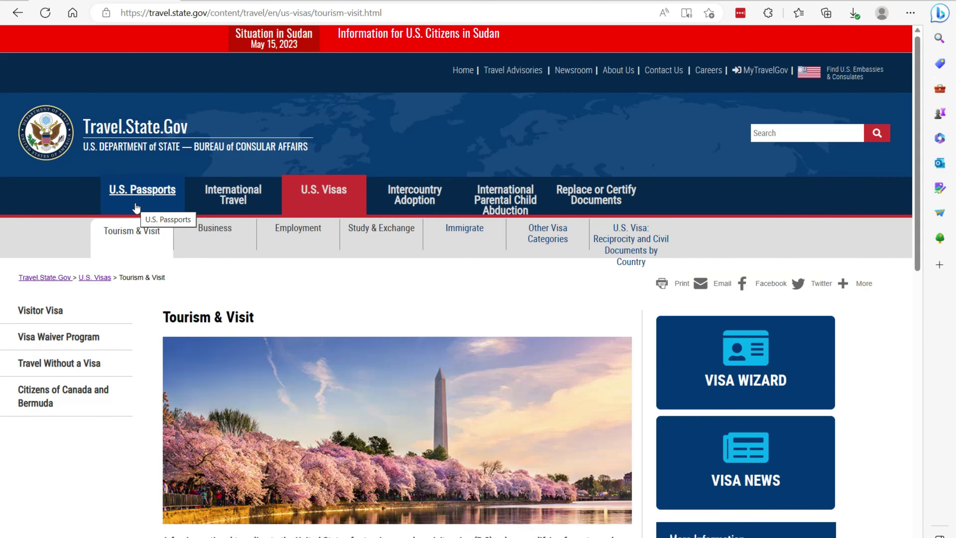
- Review the Visitor Visa How to Apply steps and follow the Form DS-160 link to the CEAC start page
scroll(230, 233, "down", 6)
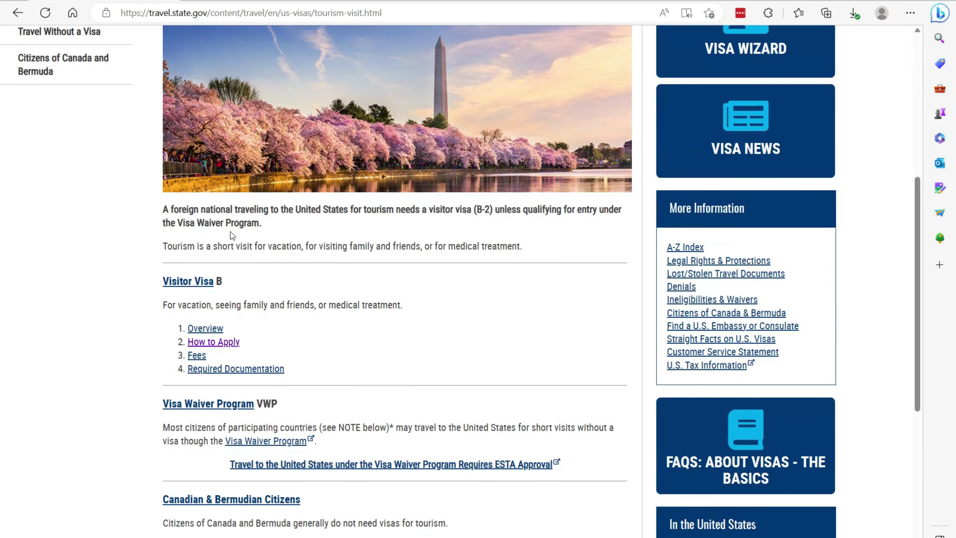
left_click(213, 342)
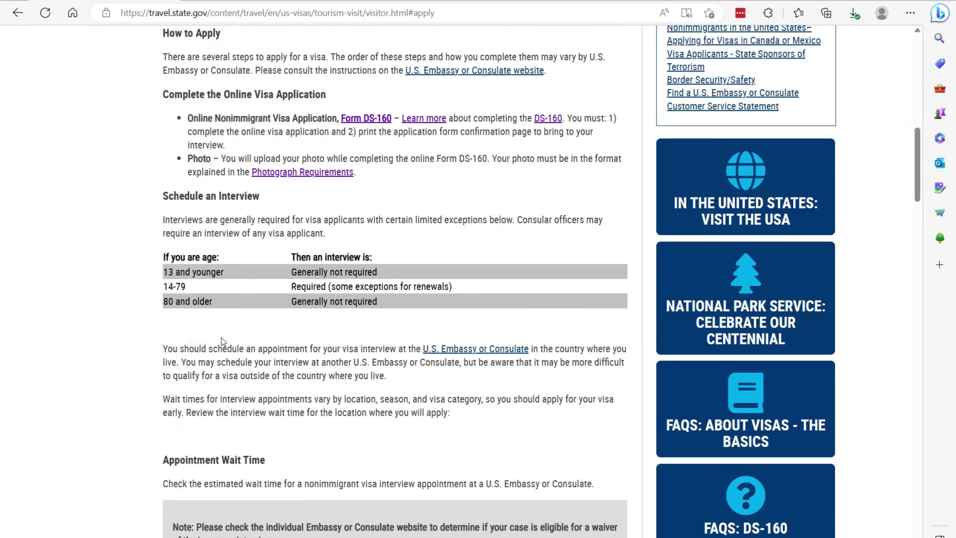
scroll(249, 342, "up", 10)
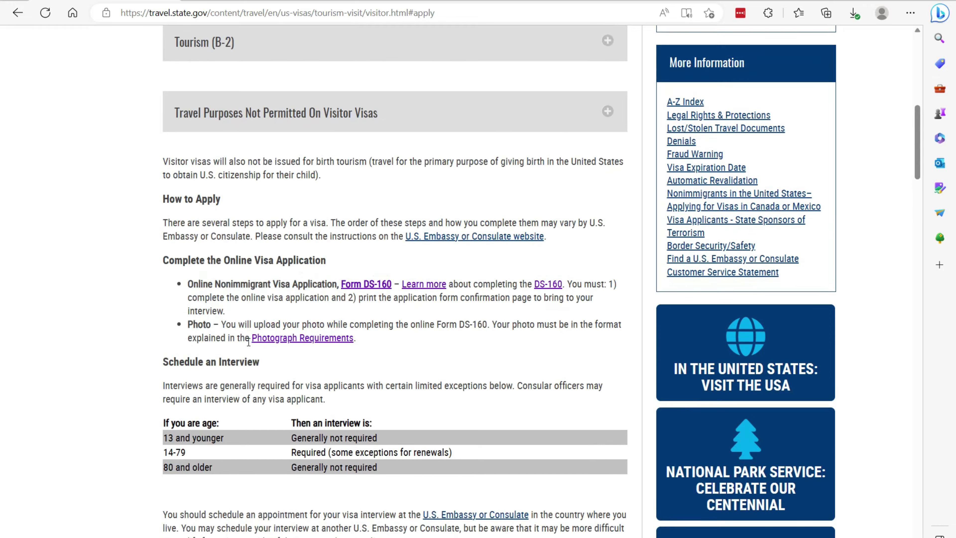
scroll(249, 342, "up", 1)
scroll(248, 320, "down", 3)
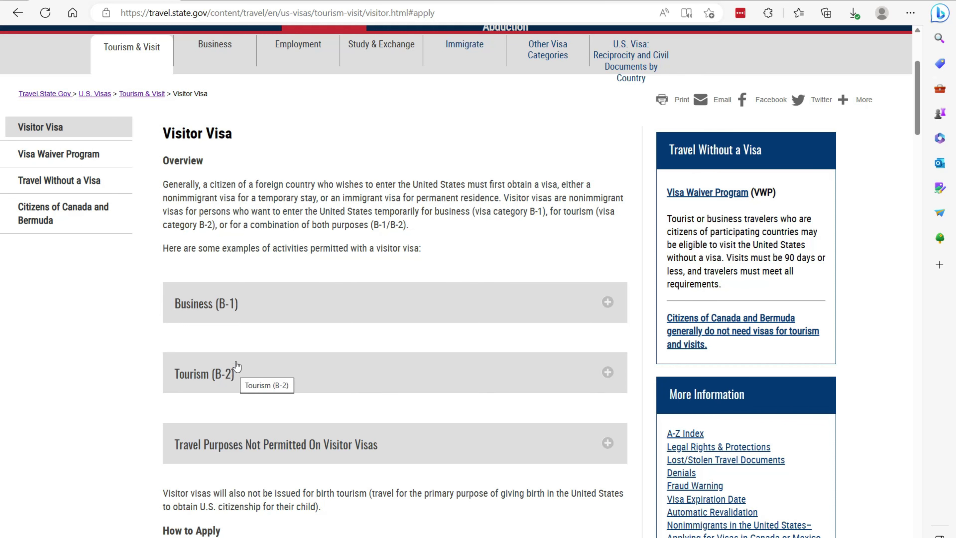
scroll(234, 371, "down", 5)
scroll(238, 361, "down", 5)
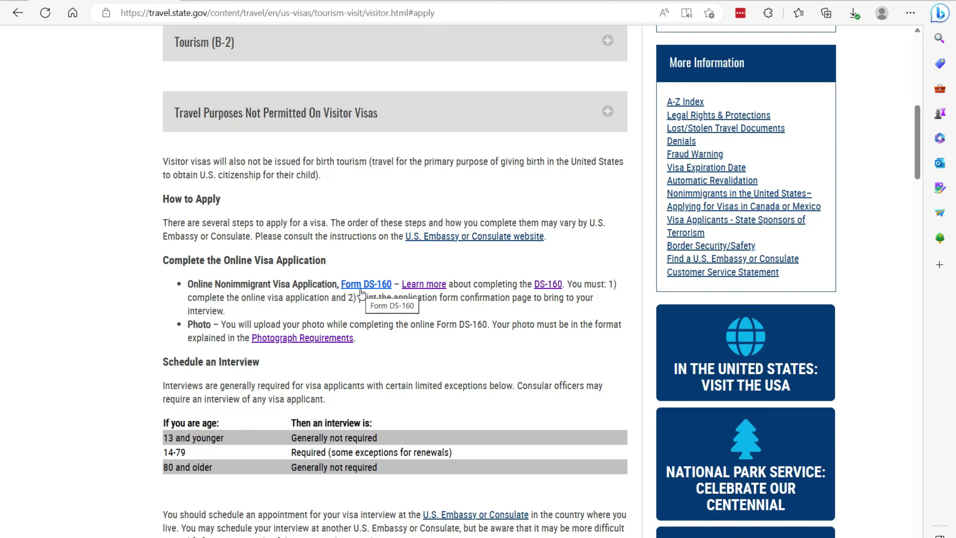
left_click(362, 288)
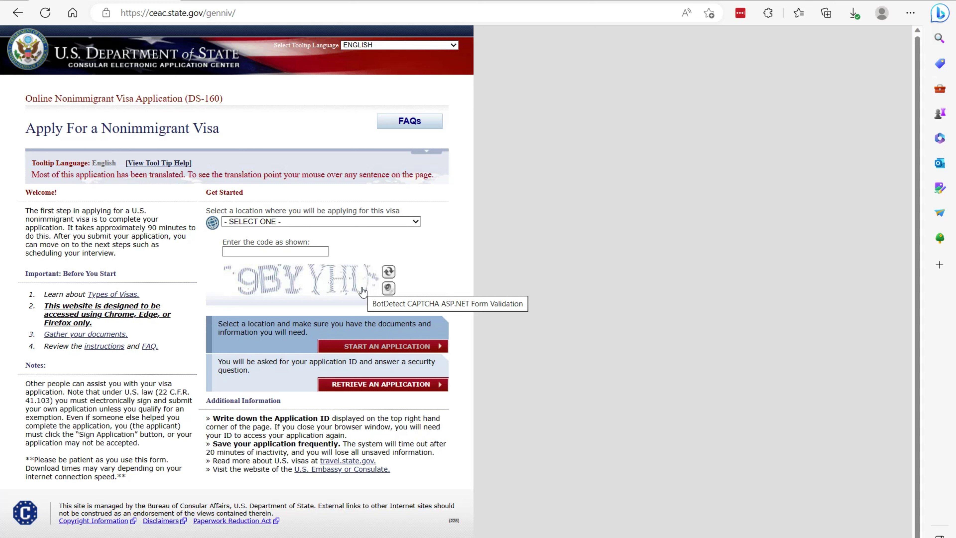
- Choose JAMAICA, KINGSTON as the location, enter the captcha code, and start a new application
left_click(330, 221)
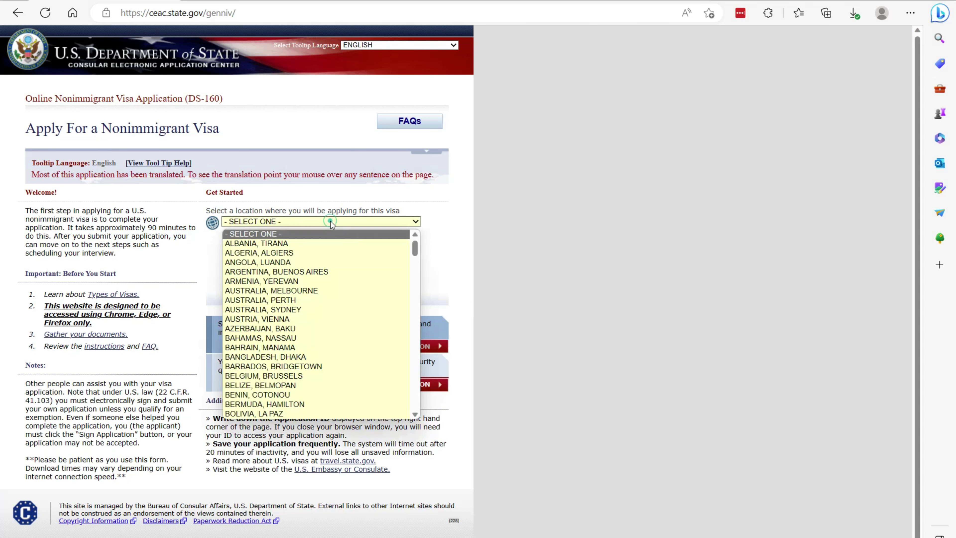
scroll(335, 278, "down", 5)
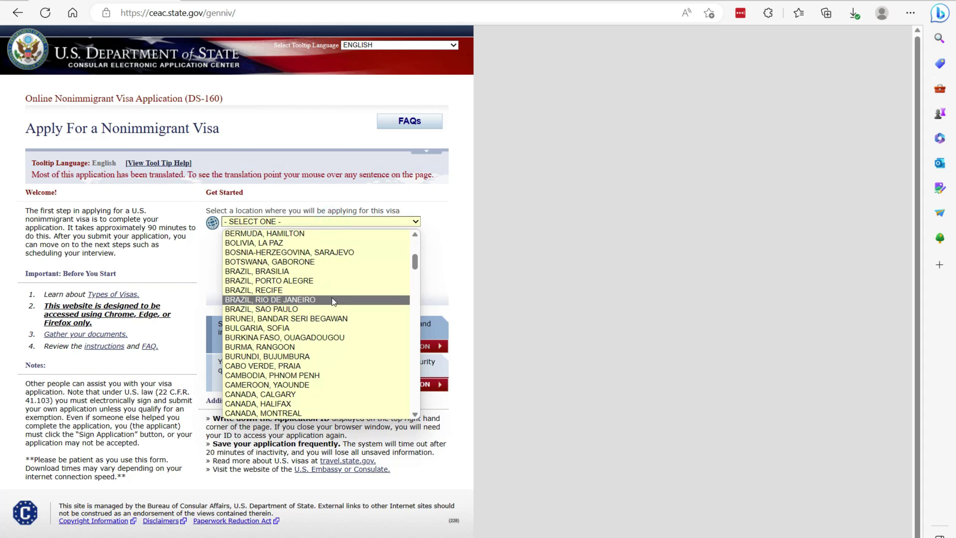
key("j")
left_click(295, 414)
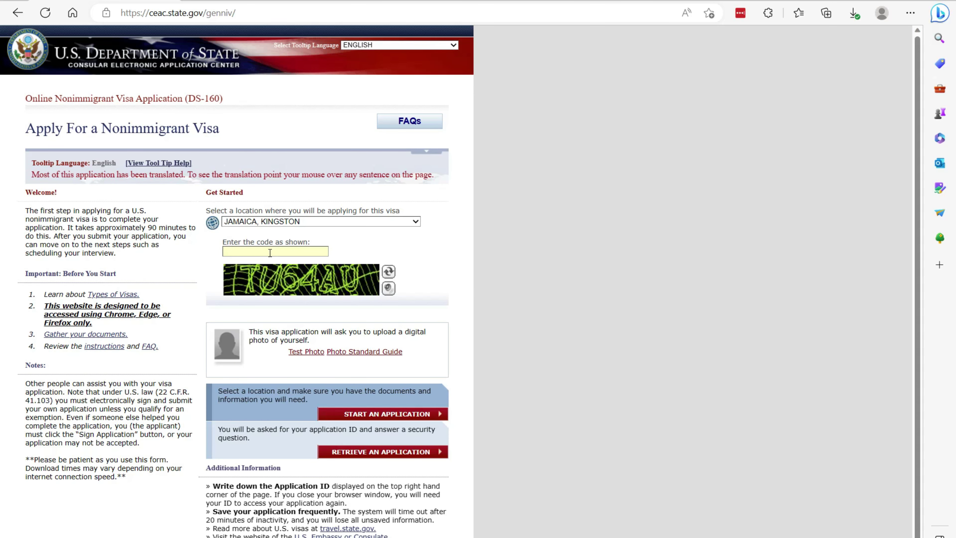
type("TU64AU")
left_click(365, 415)
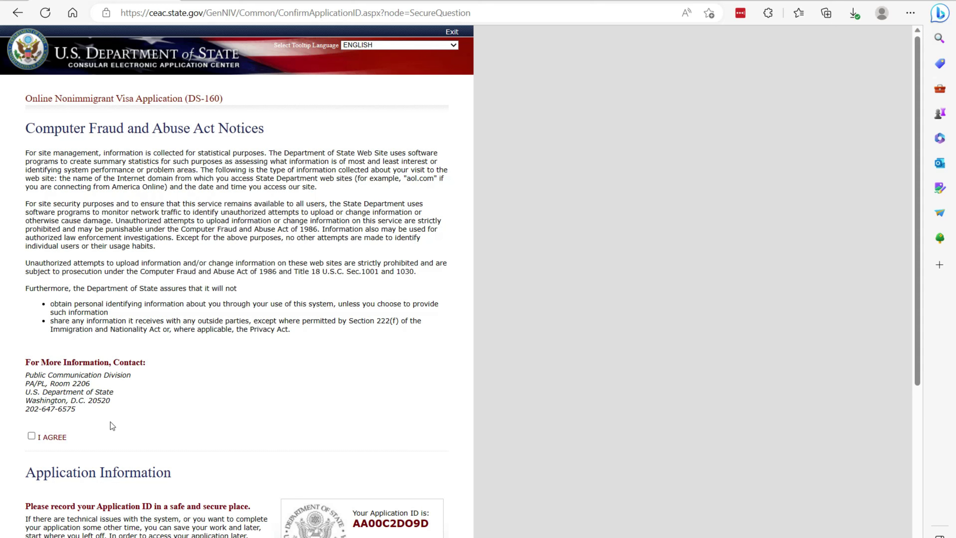
- Agree to the Computer Fraud and Abuse Act notices and copy the assigned Application ID
left_click(31, 436)
scroll(109, 421, "down", 7)
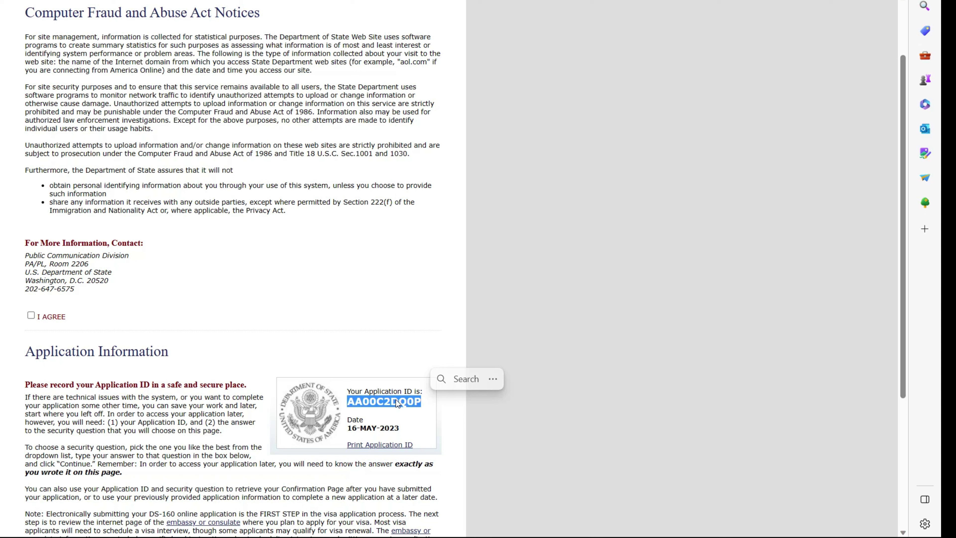
right_click(398, 403)
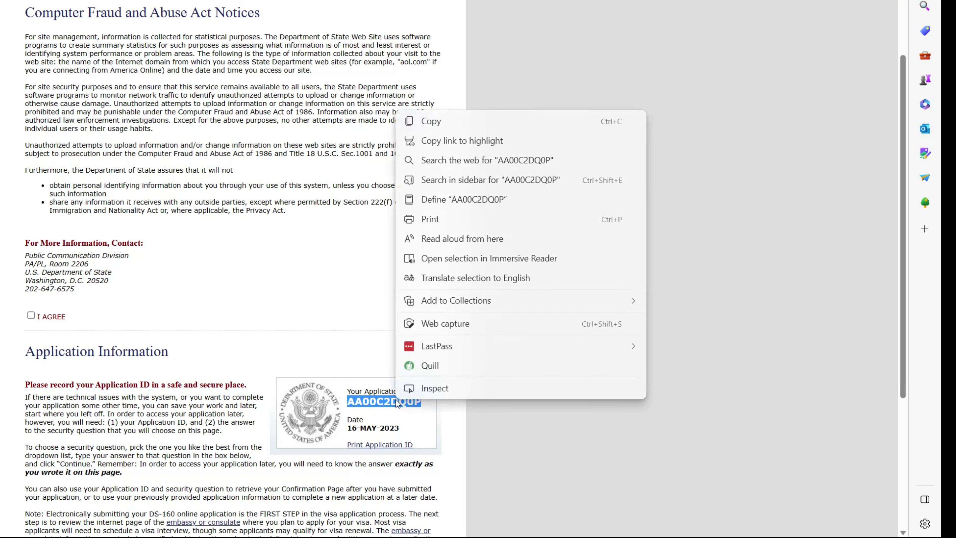
left_click(425, 120)
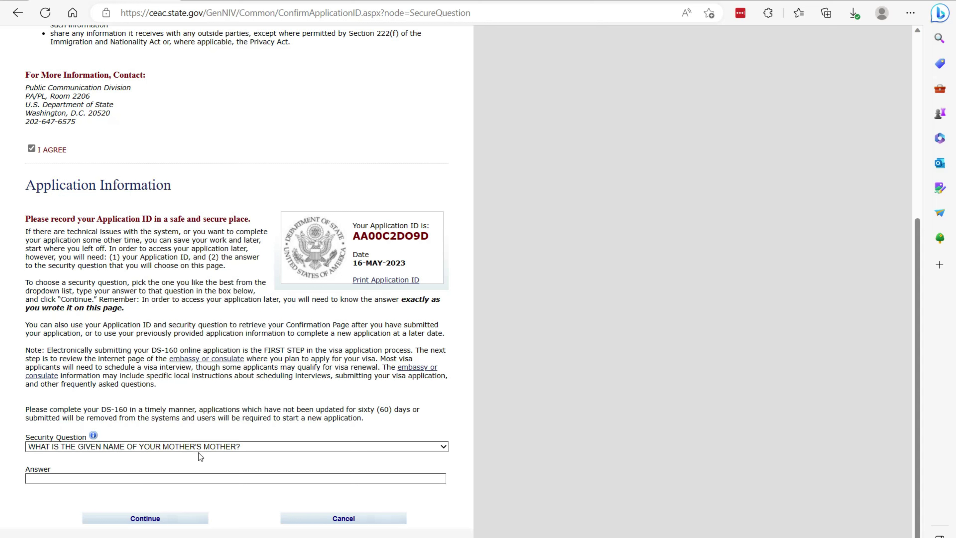
- Enter the security question answer and continue to Personal Information 1
left_click(187, 476)
left_click(156, 518)
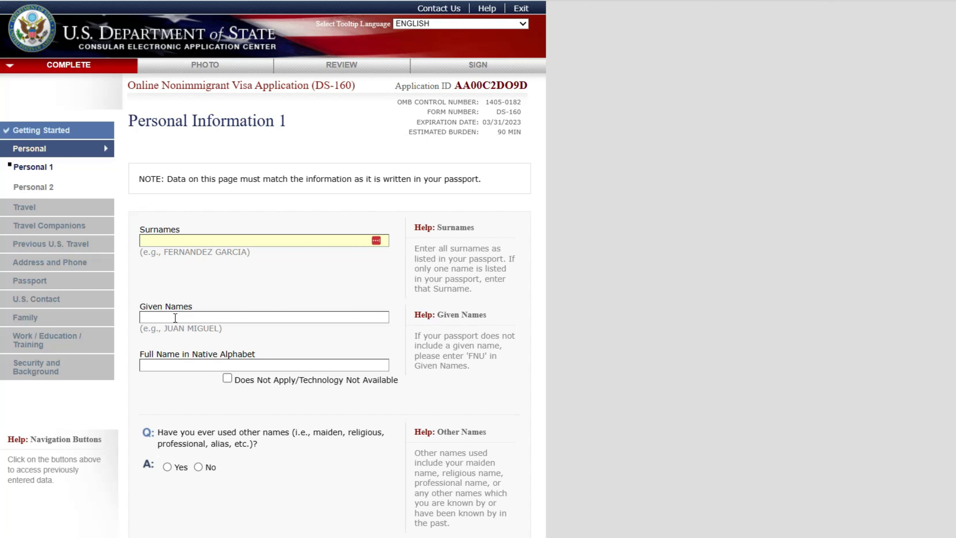
- Paste the applicant's surname into Surnames and type the applicant's given names
double_click(231, 252)
key("ctrl+c")
left_click(196, 243)
key("ctrl+v")
left_click(215, 316)
type("JUAN MIGUEL")
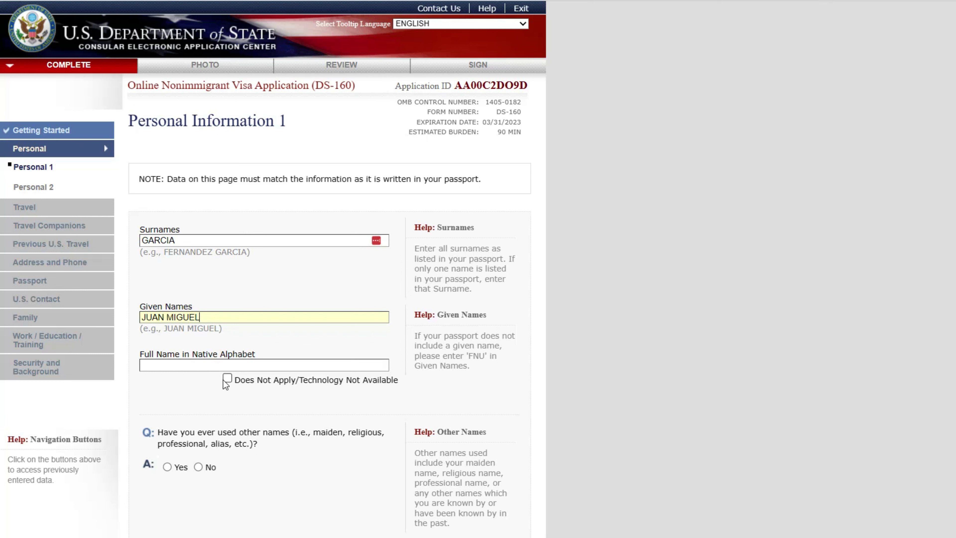
- Mark the native-alphabet full name as not applicable and answer No to other names used
left_click(224, 380)
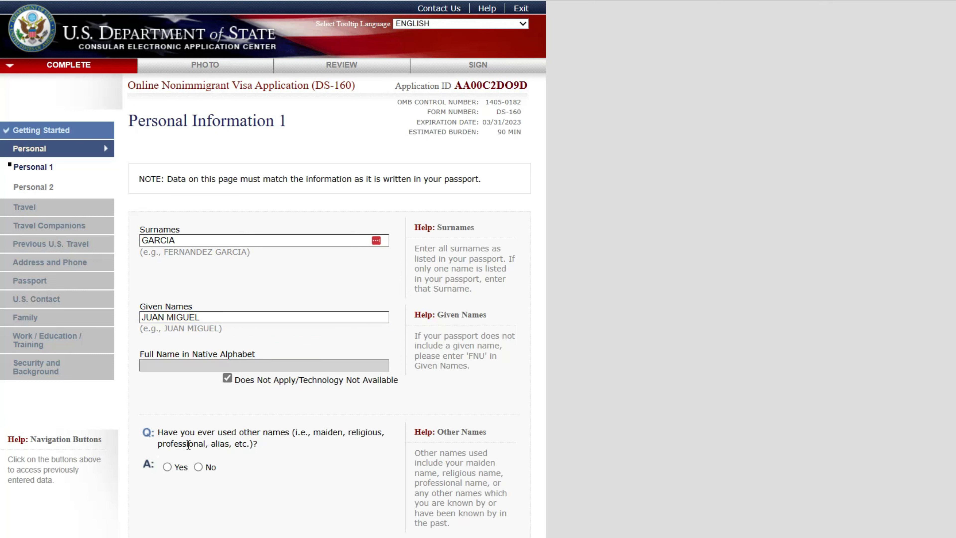
left_click(198, 468)
scroll(241, 524, "down", 3)
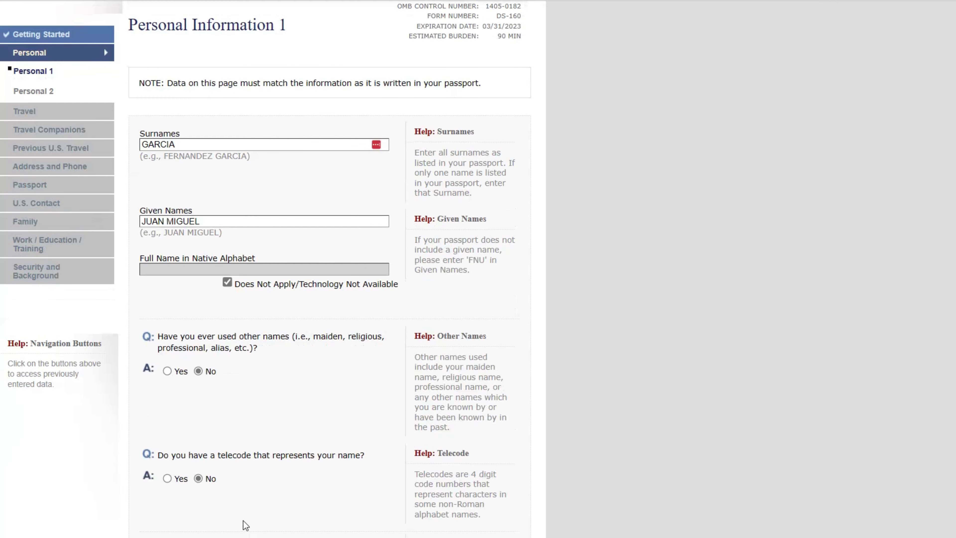
scroll(242, 516, "down", 3)
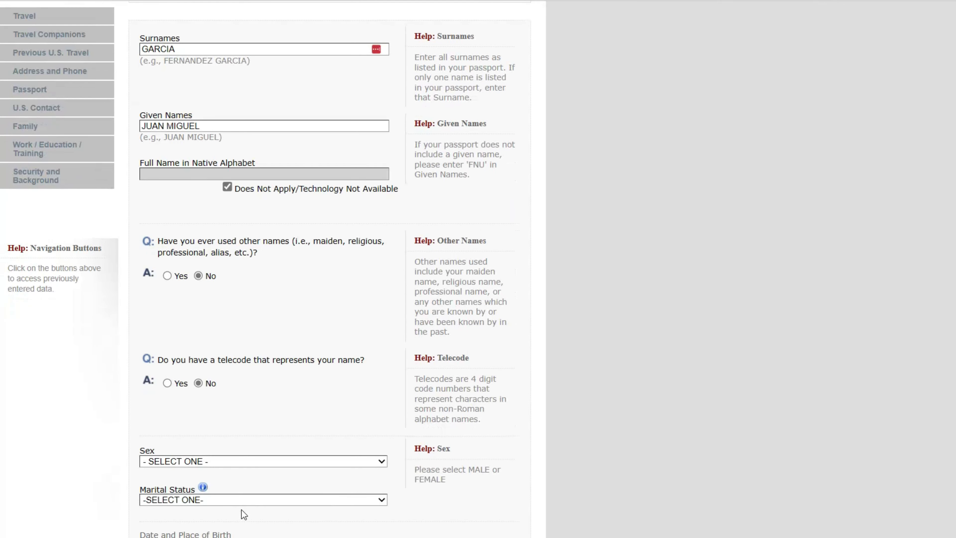
- Set the applicant's sex to FEMALE and marital status to SINGLE
left_click(299, 470)
left_click(248, 485)
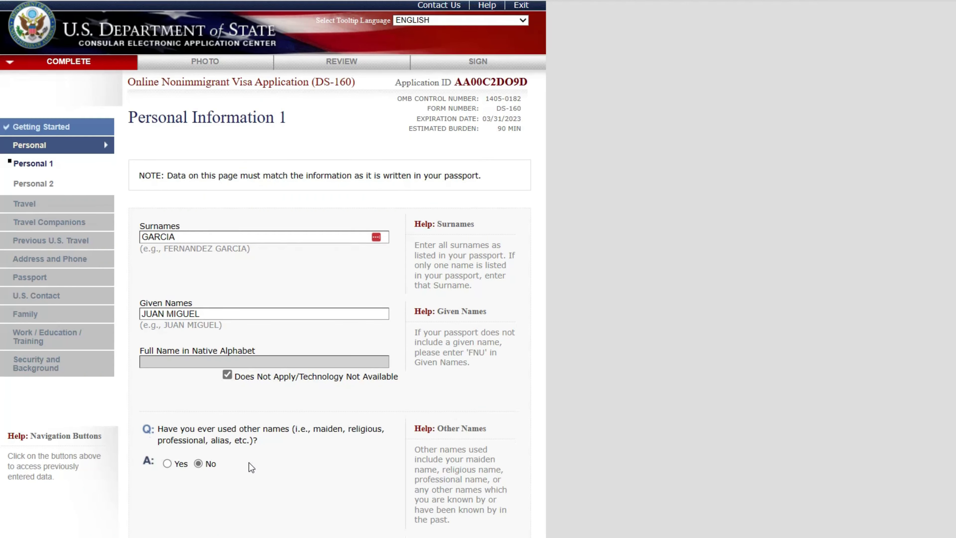
scroll(249, 462, "down", 7)
left_click(357, 367)
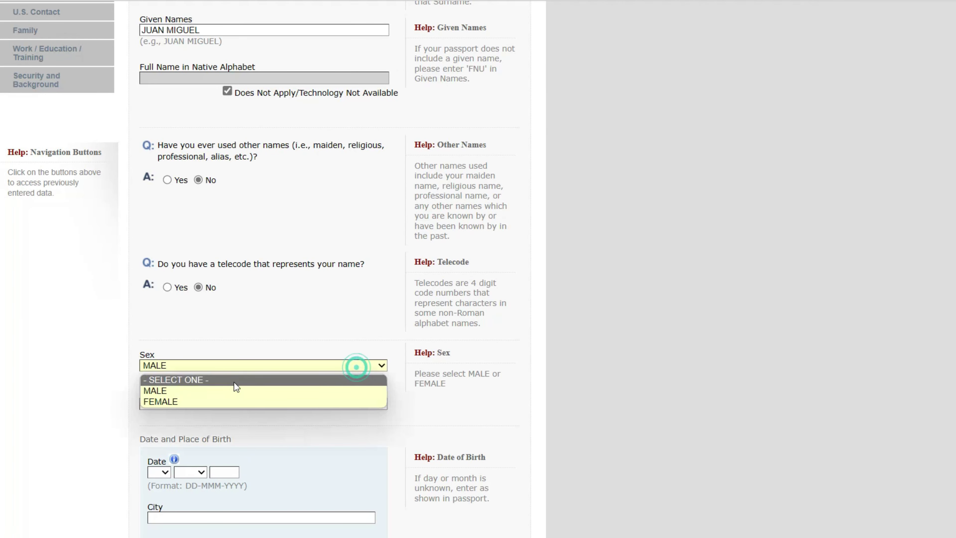
left_click(187, 399)
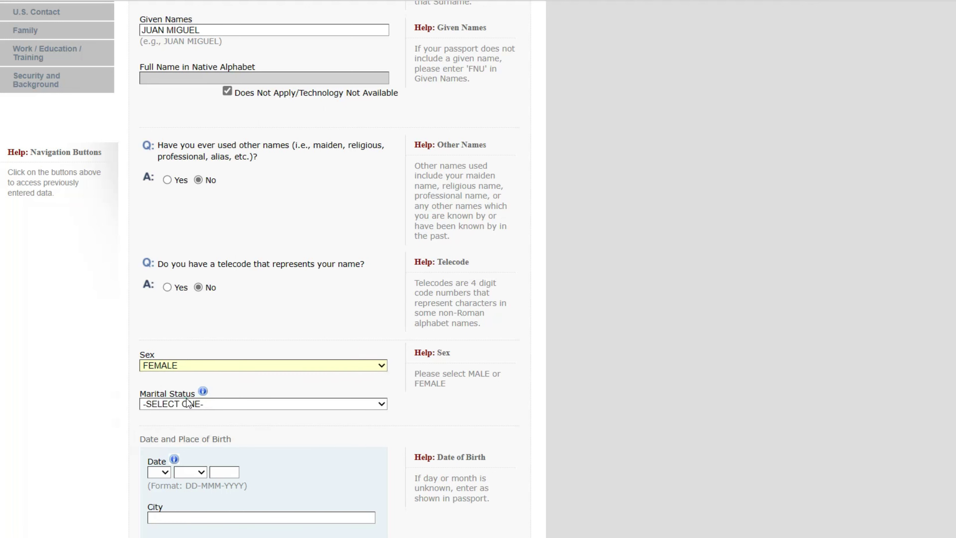
left_click(207, 404)
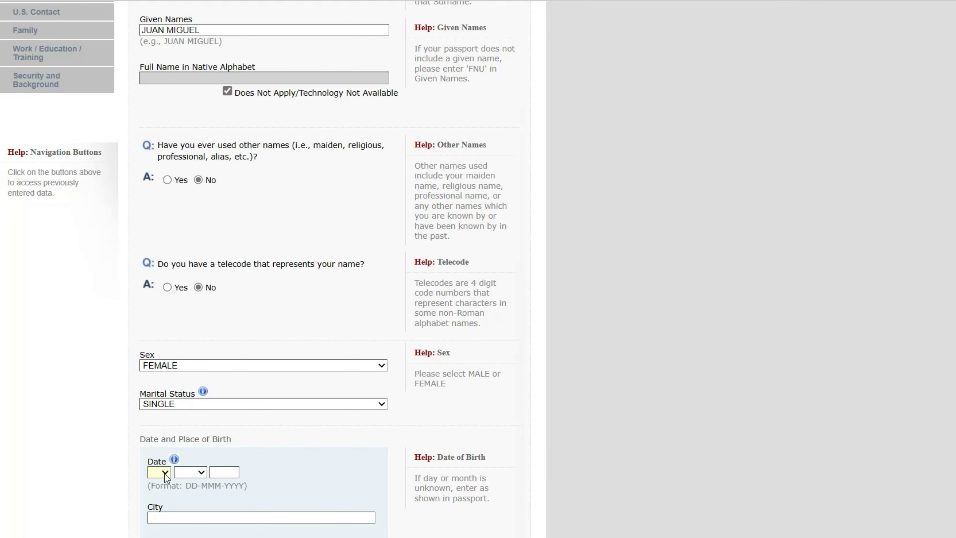
- Set the date of birth to 01 JAN 1990
left_click(164, 473)
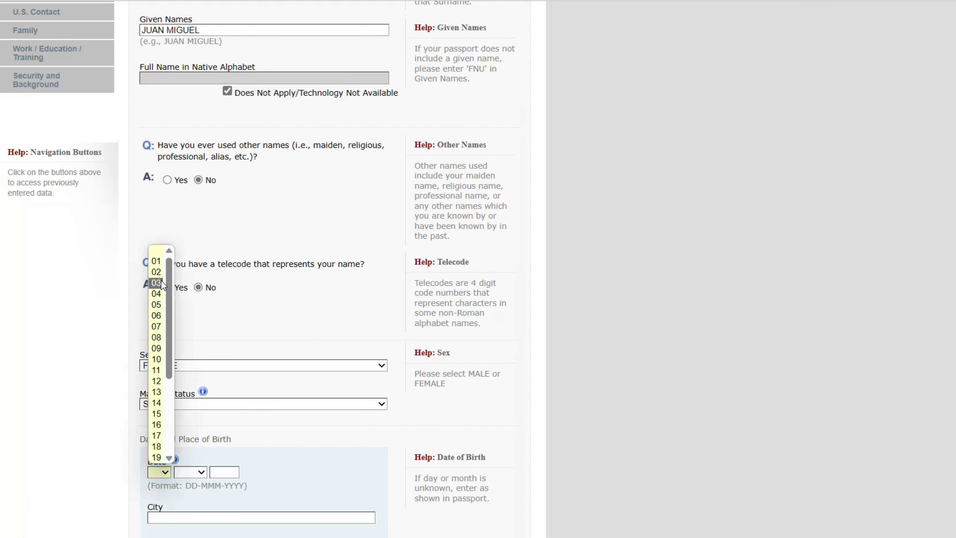
left_click(156, 260)
left_click(198, 471)
left_click(186, 498)
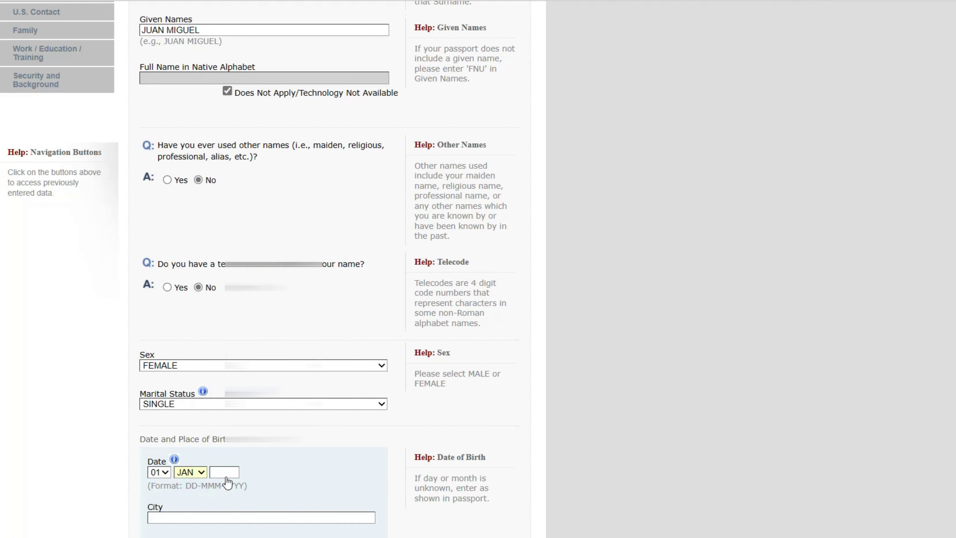
left_click(223, 472)
type("19")
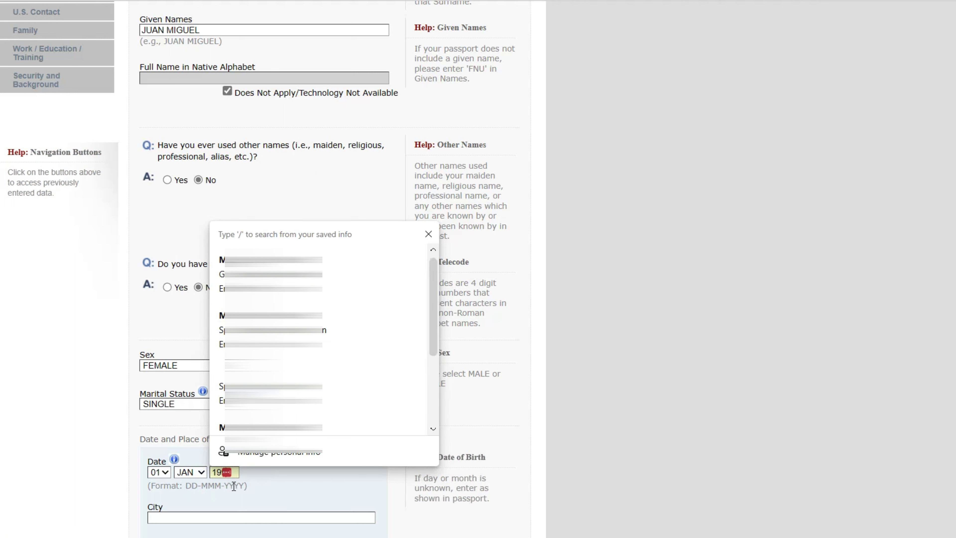
type("90")
- Enter birthplace SPANISH TOWN, state SAINT CATERINE, country JAMAICA
left_click(213, 512)
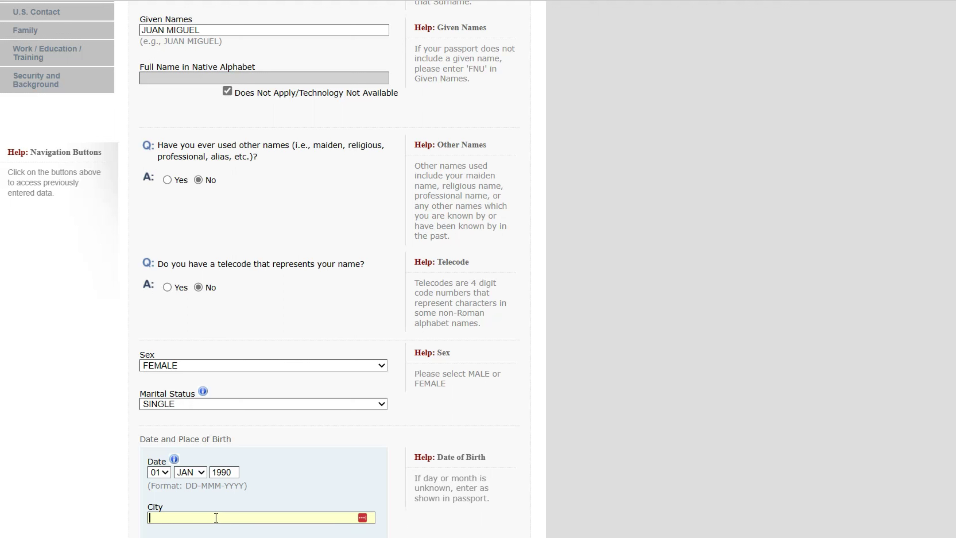
type("SPANISH TOWN")
key("Tab")
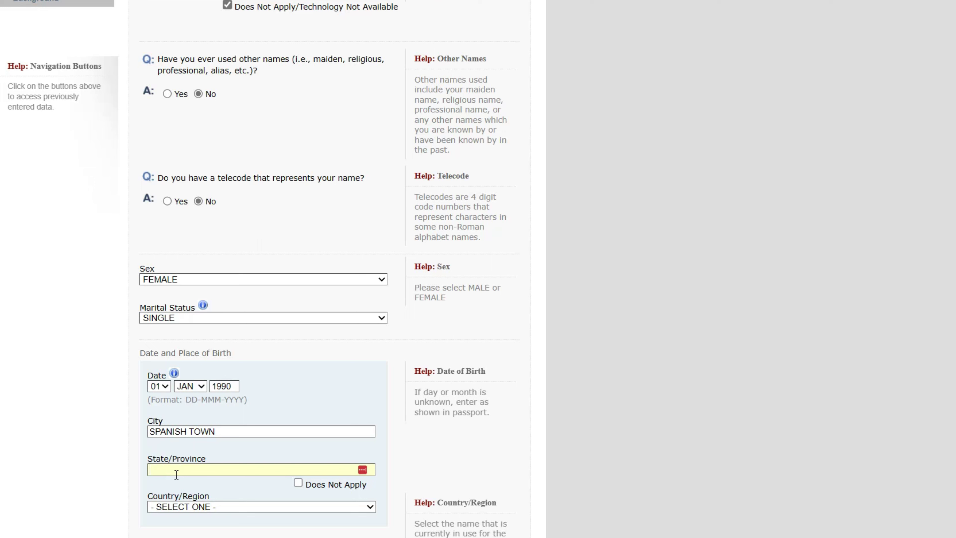
type("ST")
key("BackSpace")
type("AINT CATERINE")
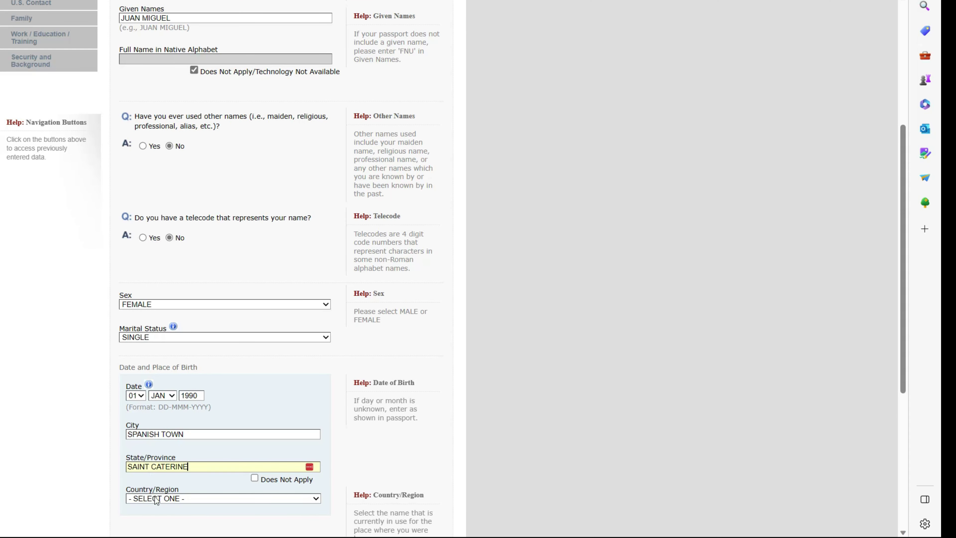
left_click(299, 498)
scroll(270, 449, "down", 1)
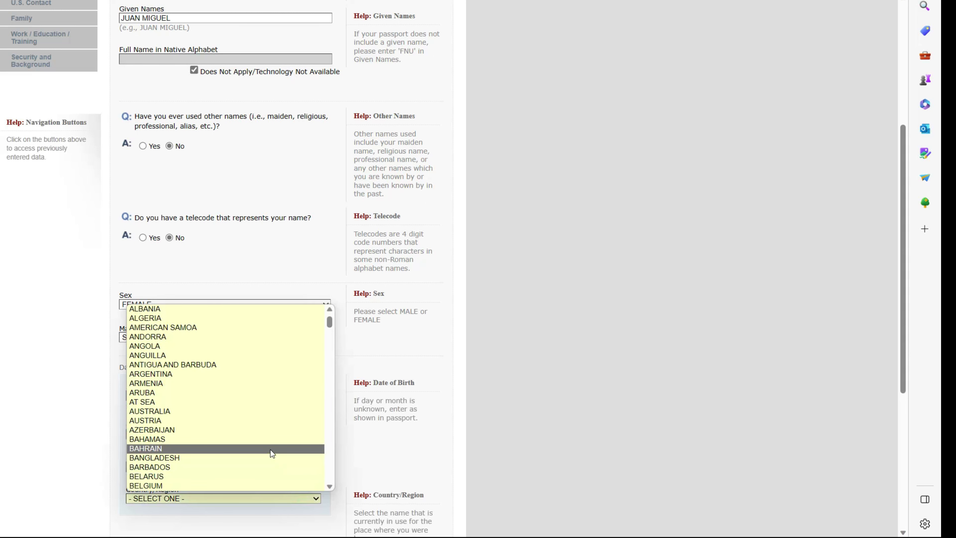
key("j")
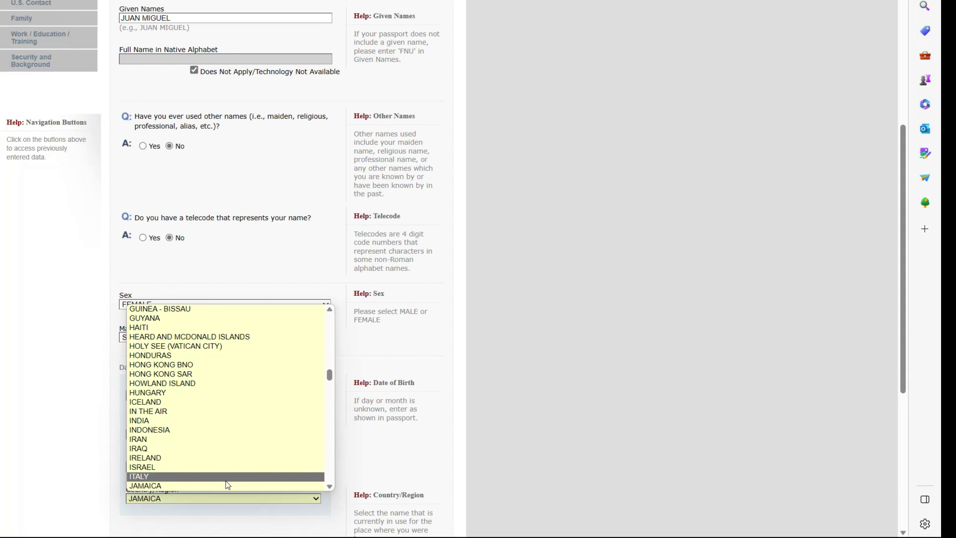
left_click(224, 485)
- Save Personal Information 1, continue the application, and move on to Personal Information 2
scroll(251, 459, "down", 5)
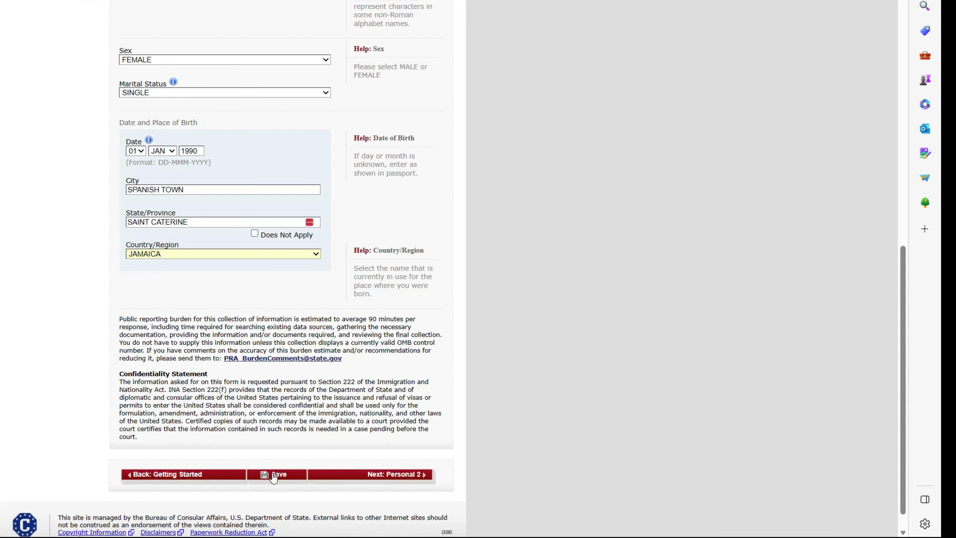
left_click(277, 475)
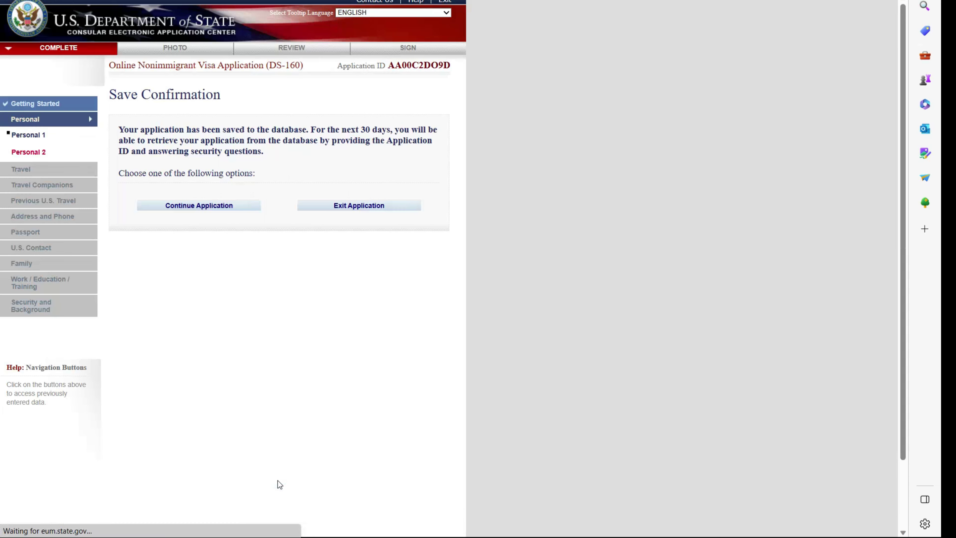
left_click(203, 206)
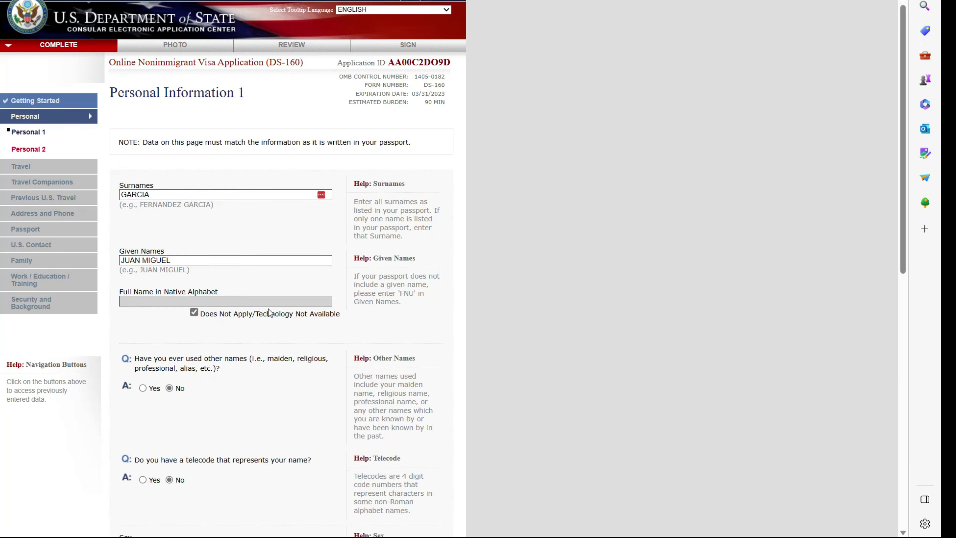
scroll(269, 308, "down", 12)
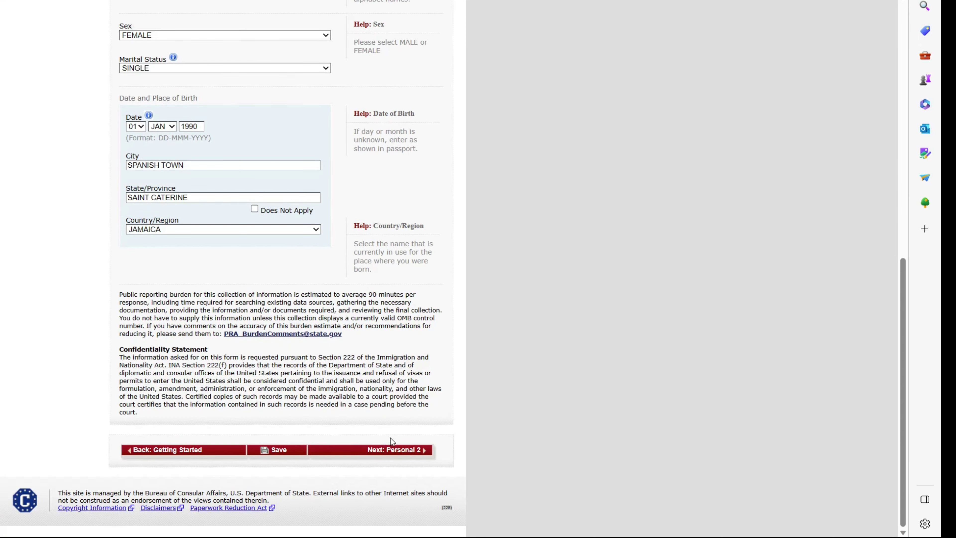
scroll(337, 372, "up", 7)
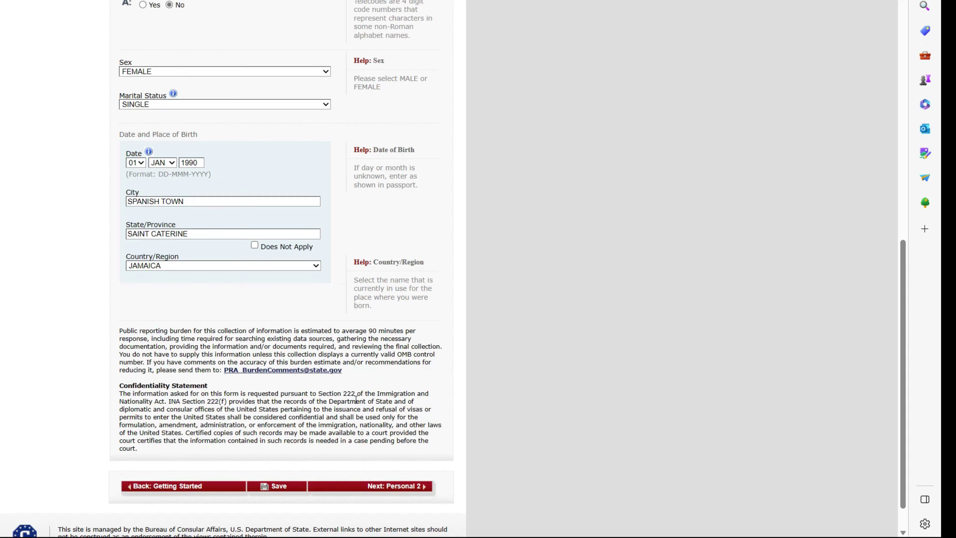
scroll(337, 372, "down", 6)
scroll(337, 372, "down", 1)
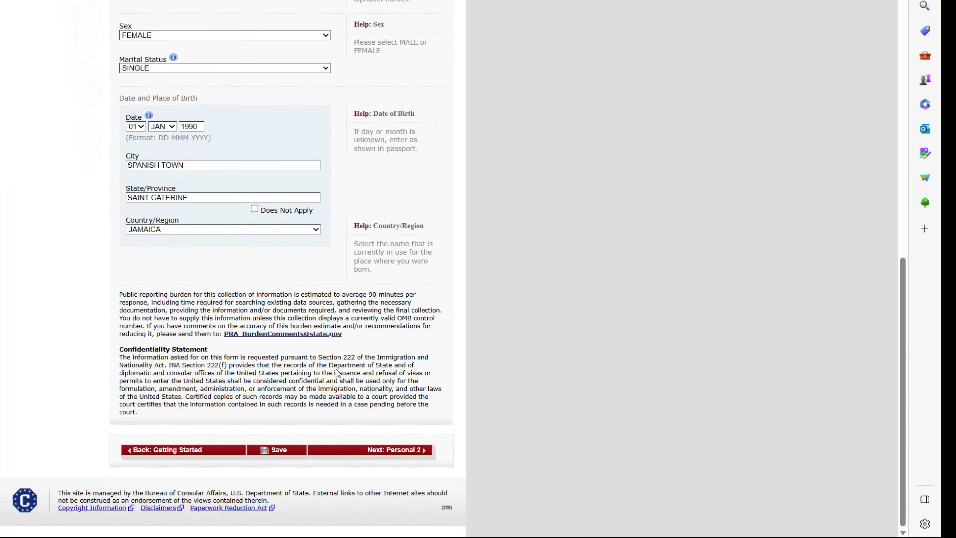
left_click(404, 450)
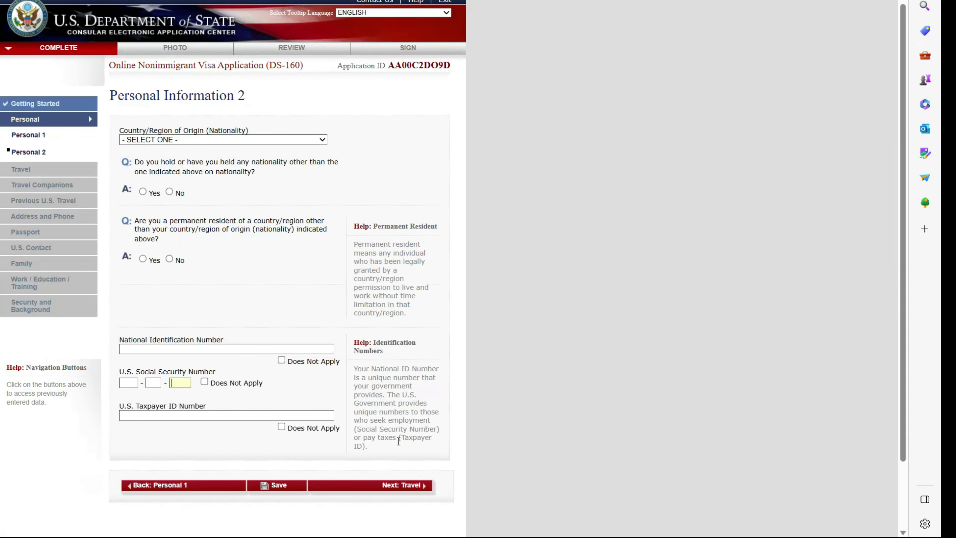
- Set nationality to JAMAICA and answer No to other nationality and permanent residency elsewhere
left_click(195, 140)
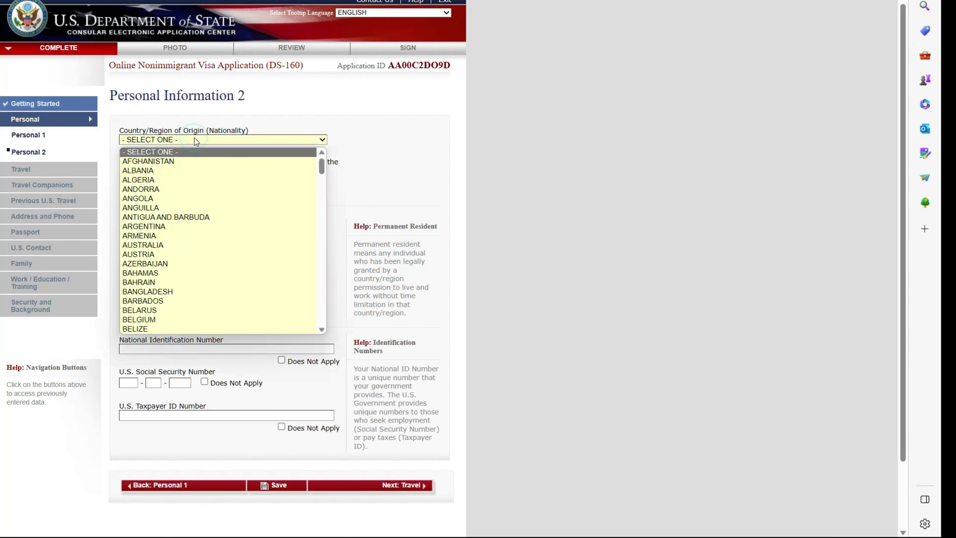
key("j")
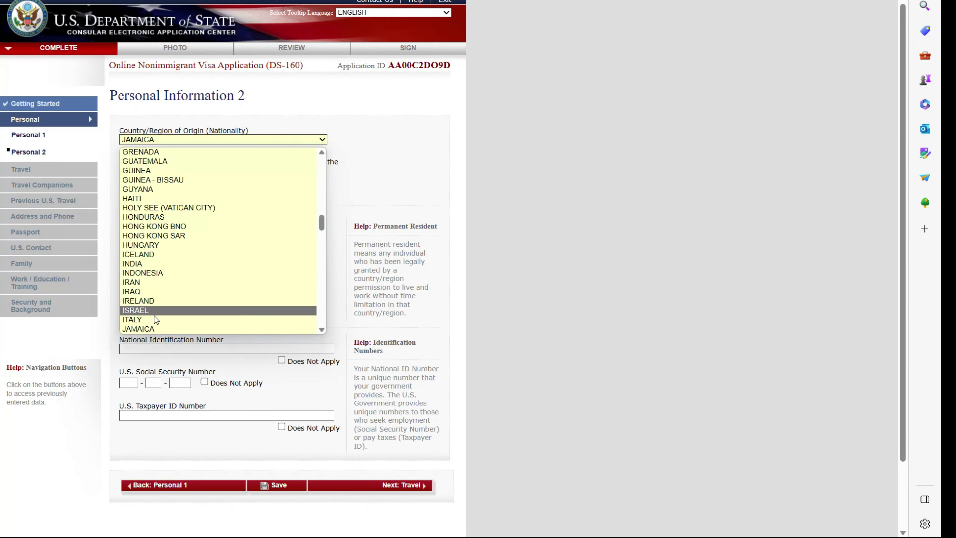
left_click(152, 326)
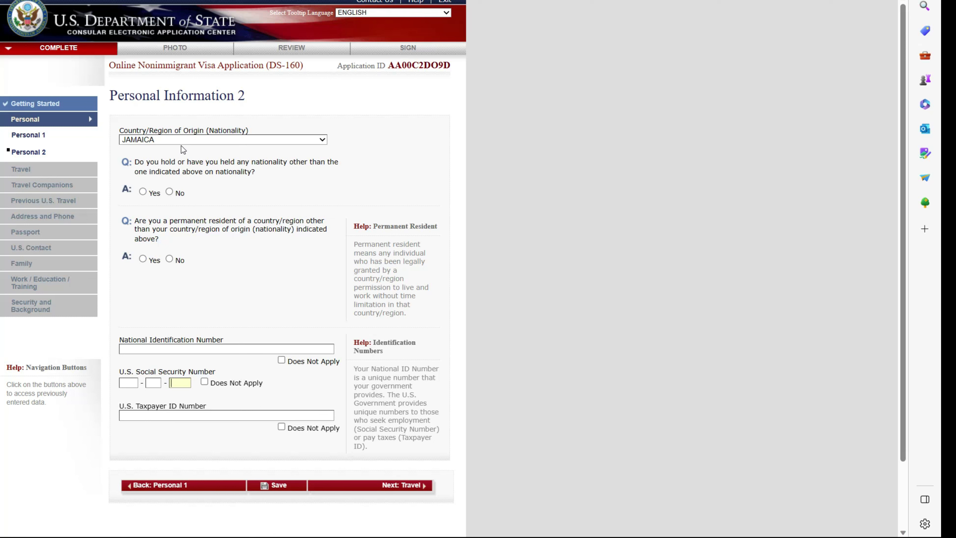
left_click(170, 192)
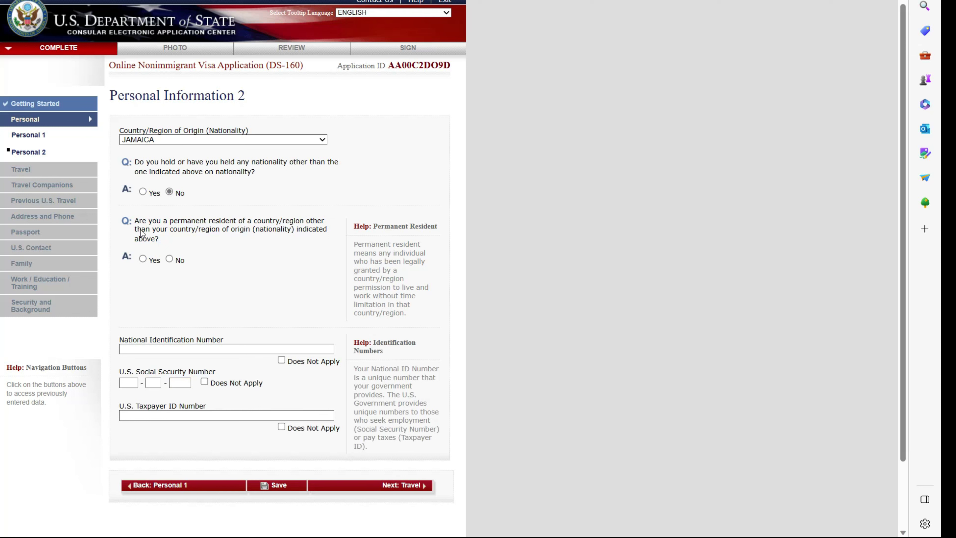
left_click(169, 260)
- Mark Social Security and Taxpayer ID numbers as not applicable and begin the National Identification Number
left_click(204, 382)
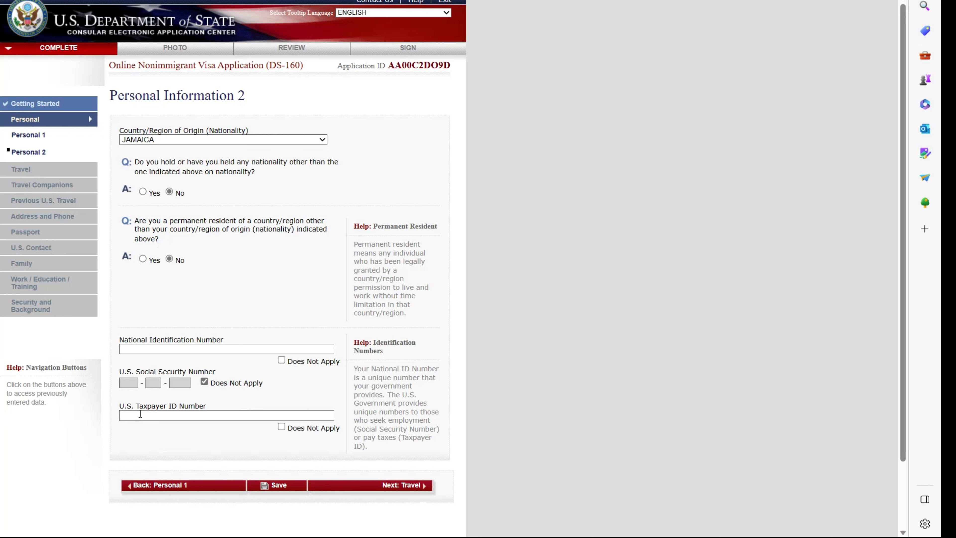
left_click(281, 426)
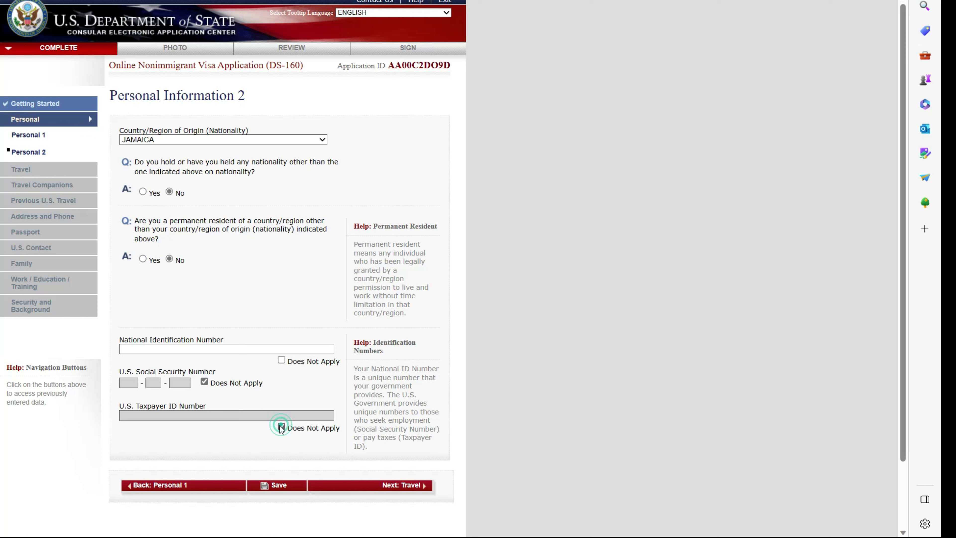
left_click(207, 349)
type("1")
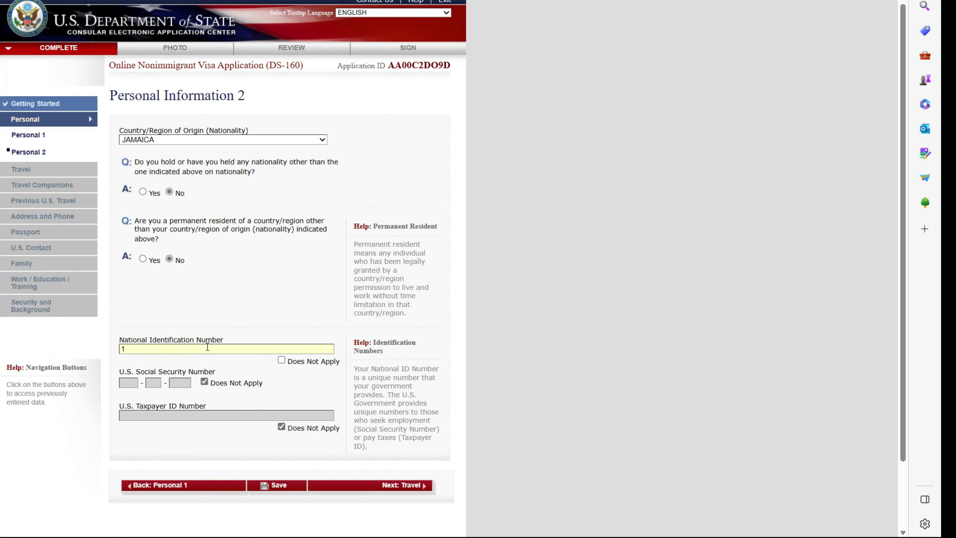
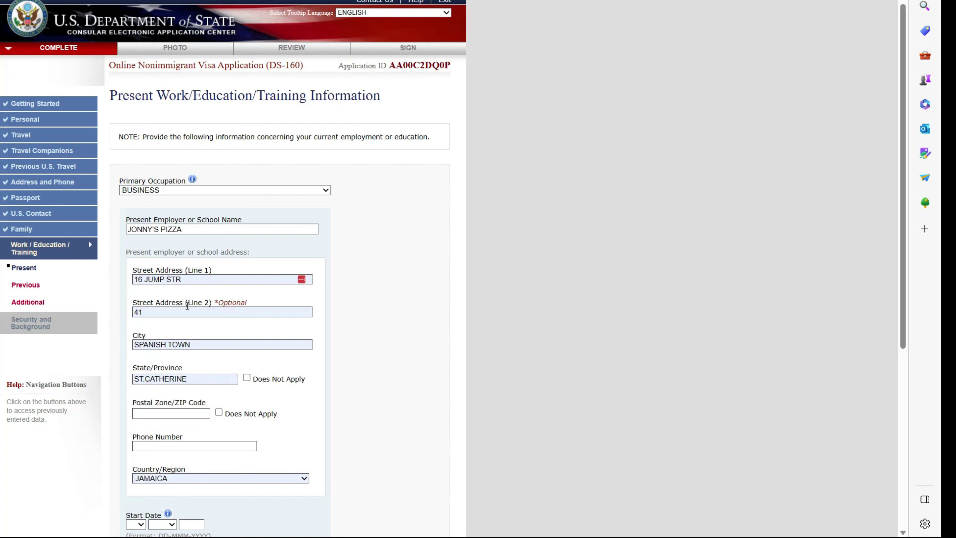
- Mark the employer's postal code as Does Not Apply
left_click(219, 413)
- Paste in the employer's phone number and set the job start date to 01 JAN 2016
left_click(180, 447)
key("ctrl+v")
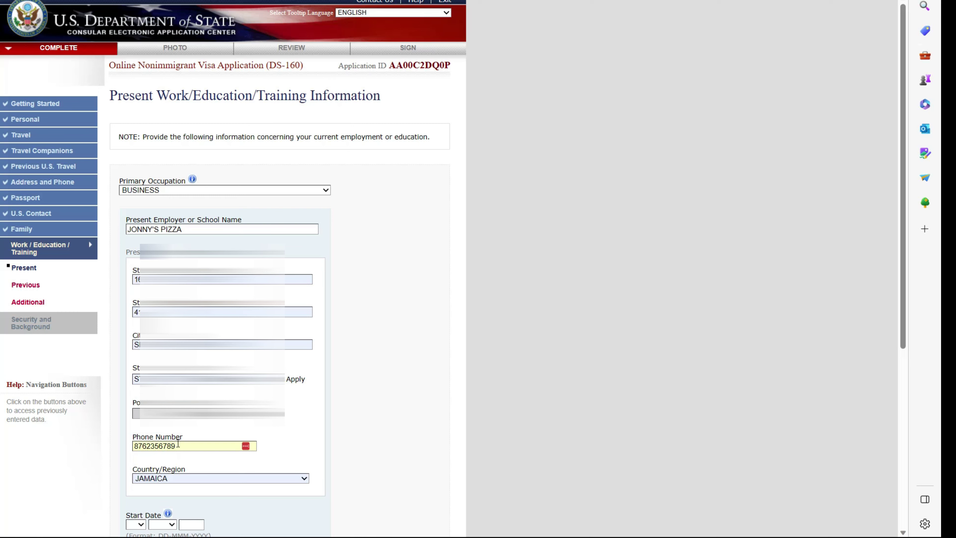
scroll(177, 443, "down", 2)
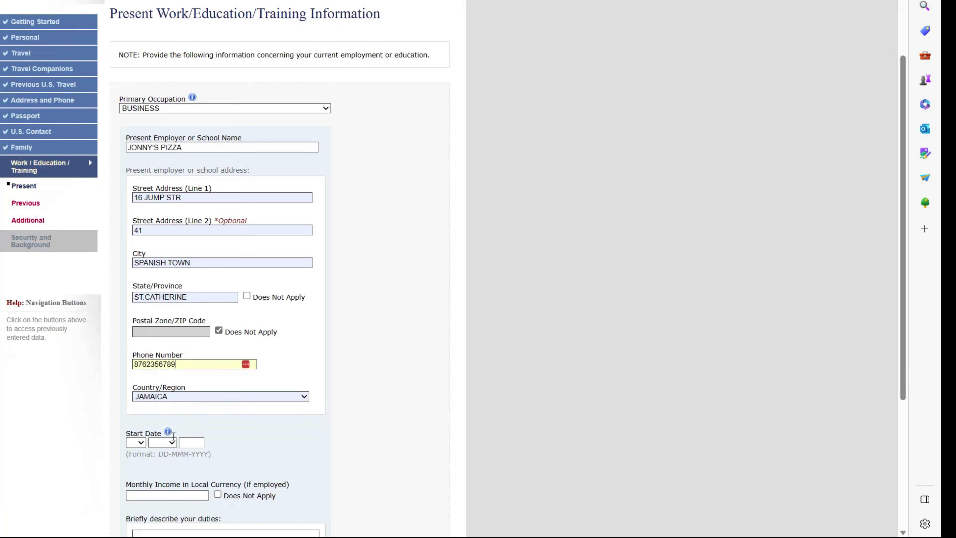
left_click(139, 442)
left_click(132, 265)
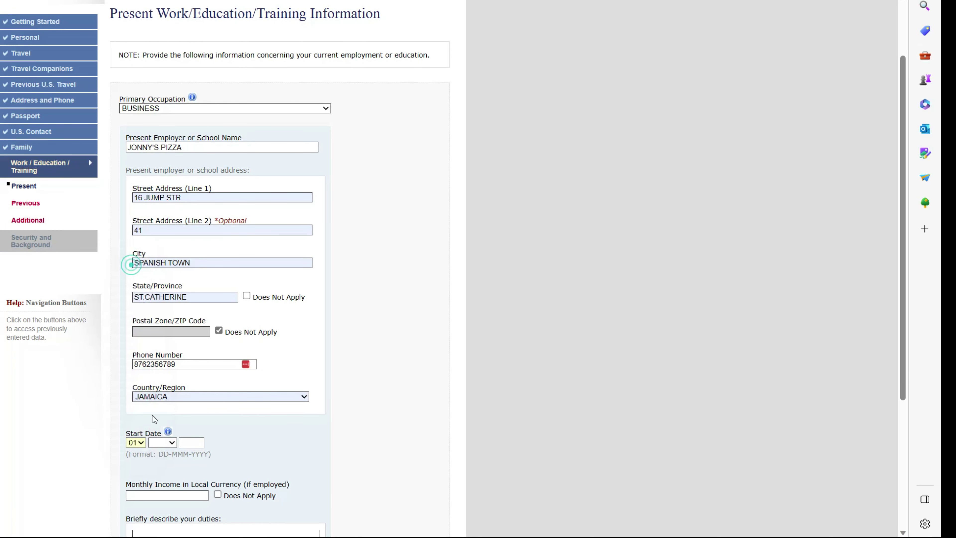
left_click(168, 443)
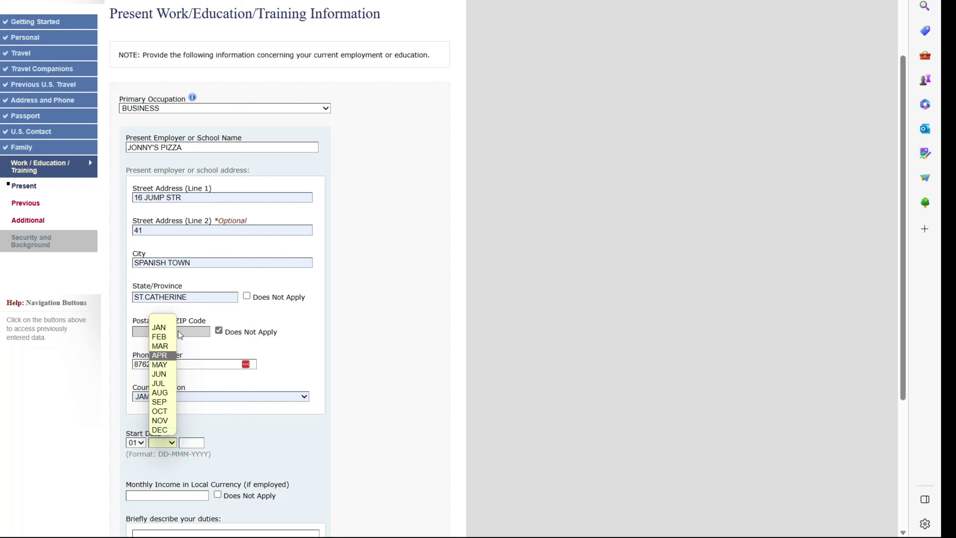
left_click(166, 327)
left_click(194, 441)
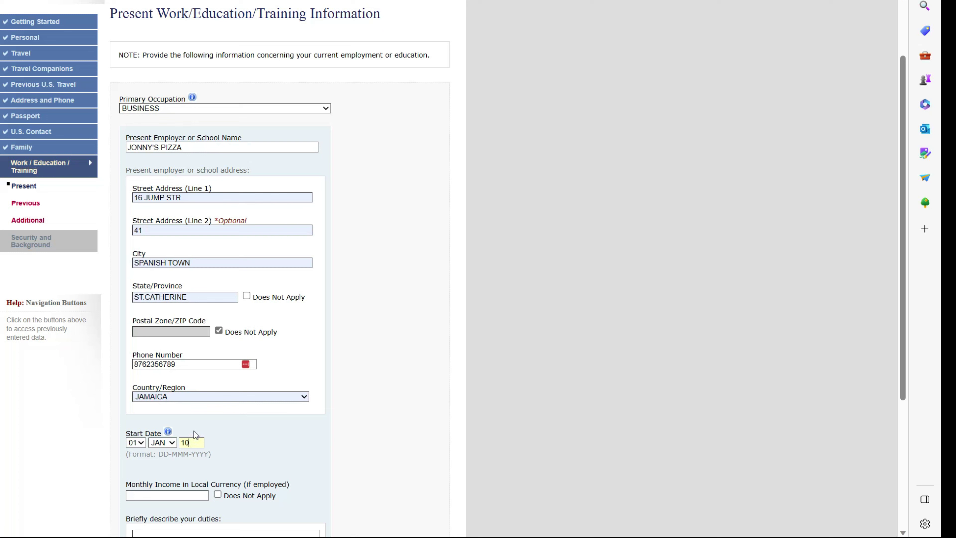
type("2016")
- Enter monthly income 200000 and duties BAKE PIZZA, then go on to Previous Work/Education
scroll(196, 432, "down", 2)
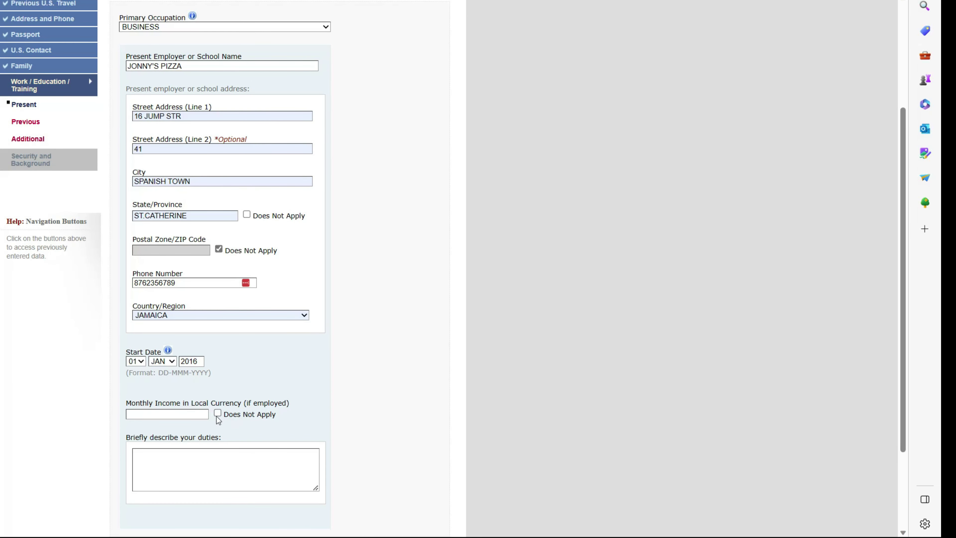
left_click(202, 415)
type("200000")
scroll(217, 430, "down", 1)
left_click(218, 430)
type("MAKE")
key("BackSpace")
key("BackSpace")
key("BackSpace")
key("BackSpace")
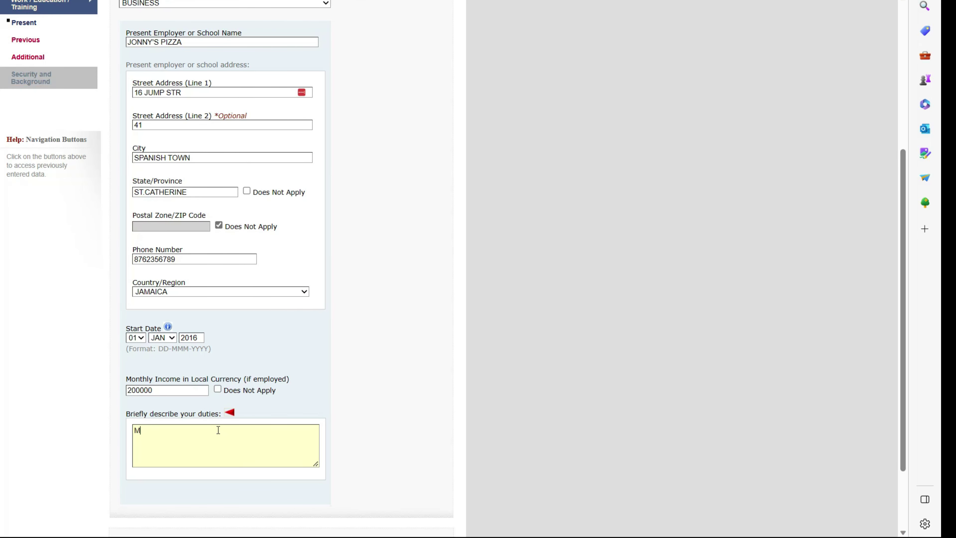
type("BAKE PIZZA")
scroll(293, 435, "down", 2)
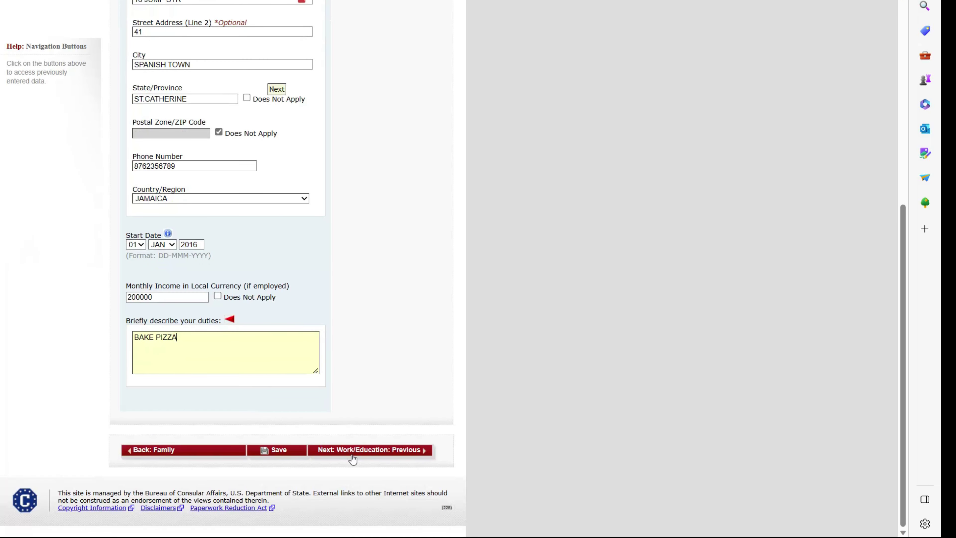
left_click(368, 450)
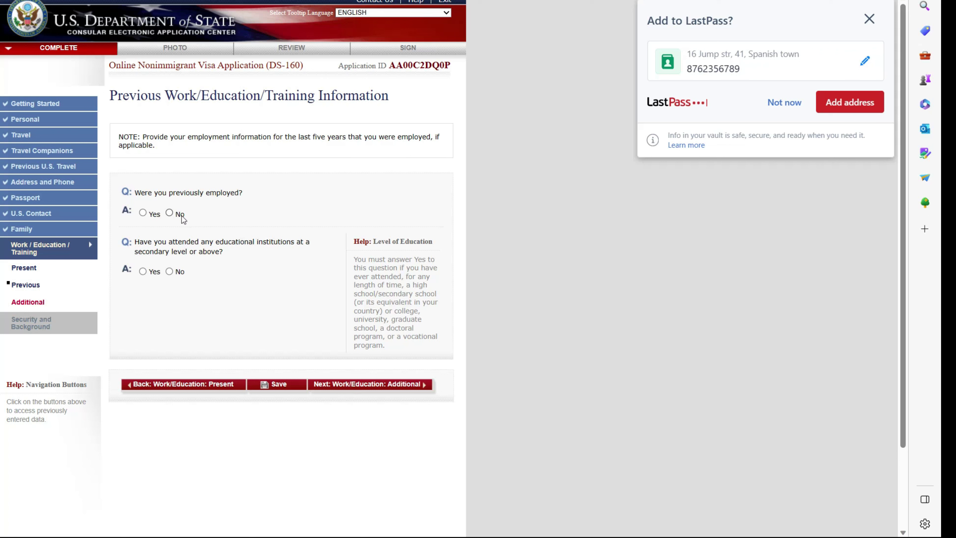
- Answer No to previous employment and, after a misclick, No to education, then continue
left_click(171, 213)
left_click(149, 272)
left_click(144, 272)
scroll(188, 292, "down", 6)
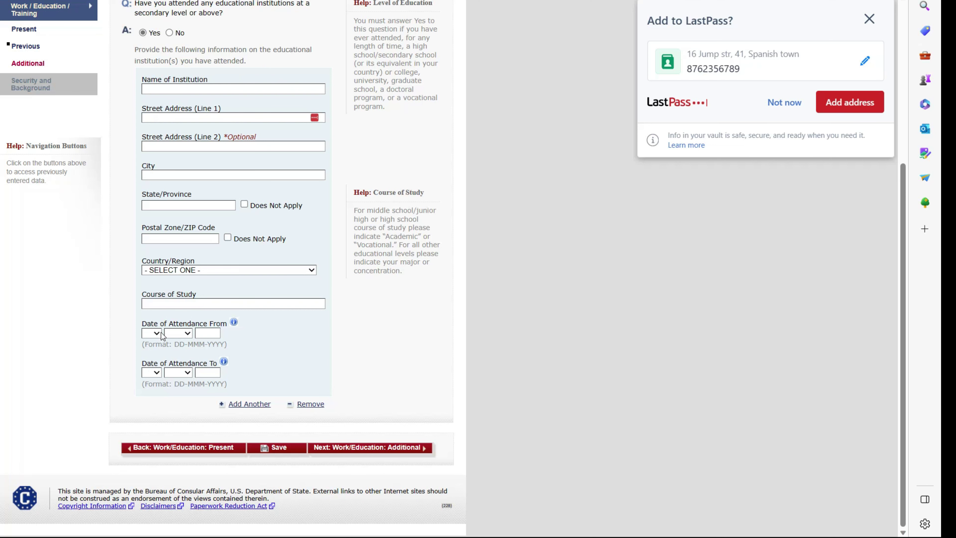
scroll(188, 362, "up", 4)
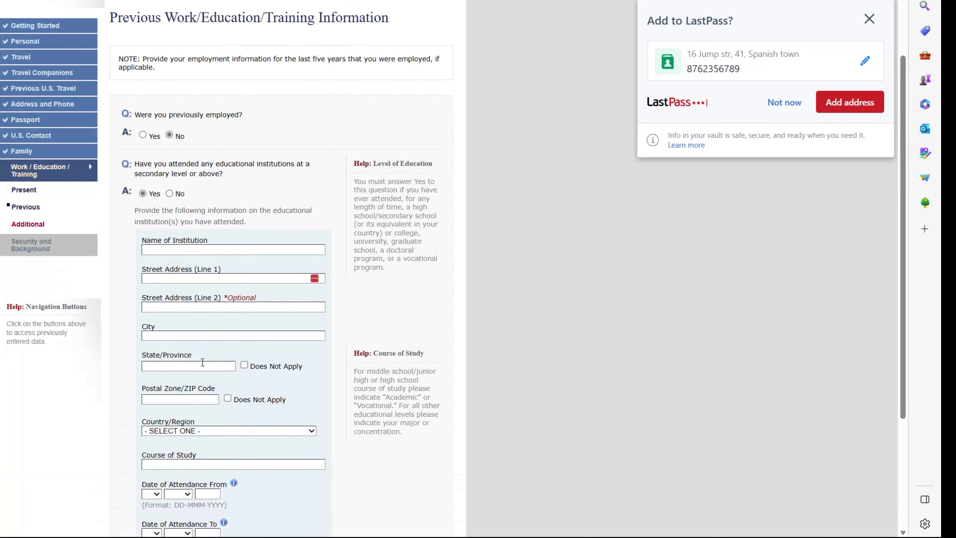
left_click(169, 194)
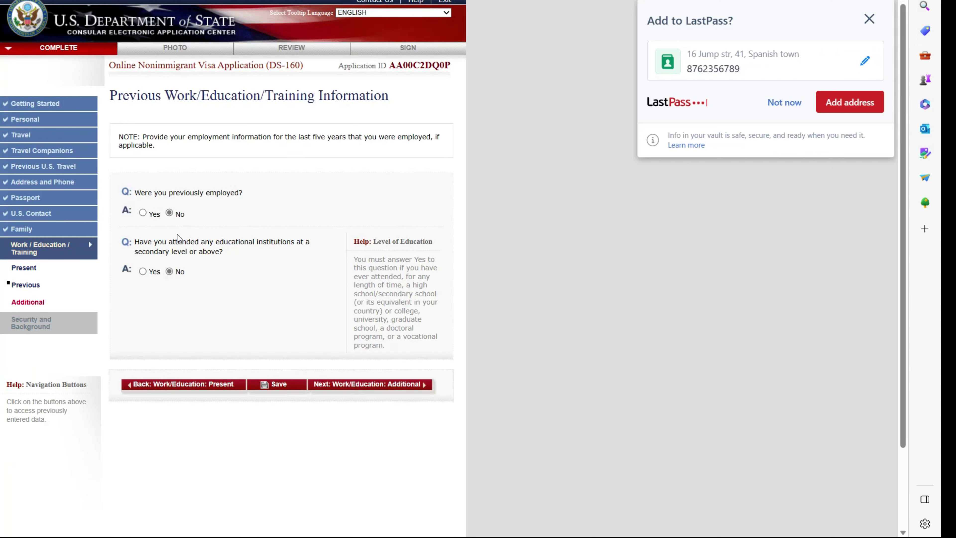
left_click(349, 390)
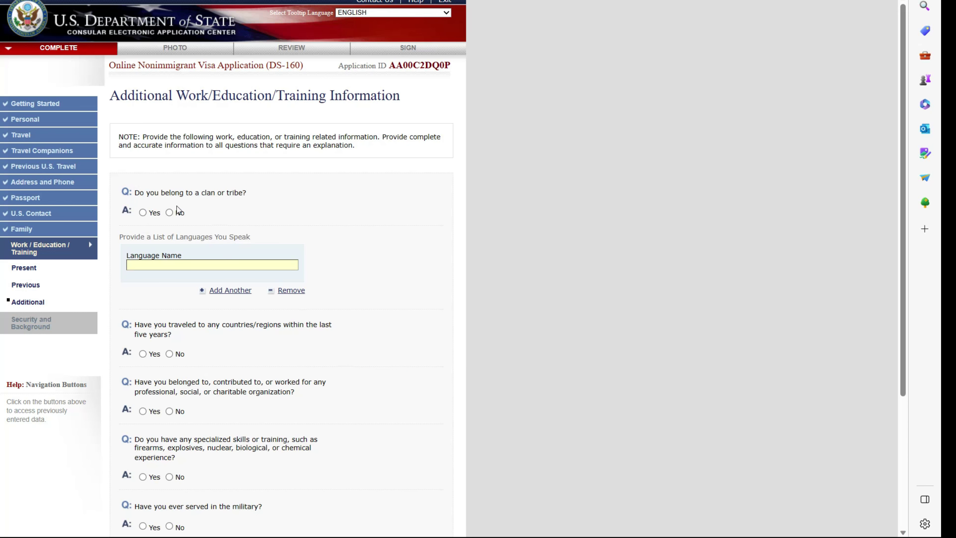
- Answer No to clan or tribe membership and enter ENGLISH as the spoken language
left_click(170, 213)
left_click(189, 264)
type("ENGLISH")
- Answer No to recent travel, organizations, special skills, military and paramilitary questions, then continue
left_click(169, 353)
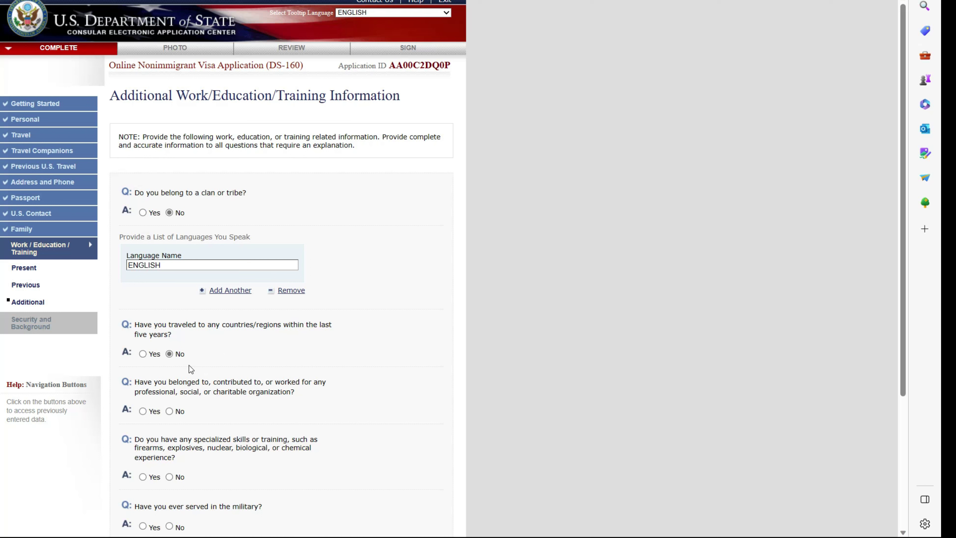
left_click(169, 411)
left_click(169, 476)
scroll(171, 475, "down", 3)
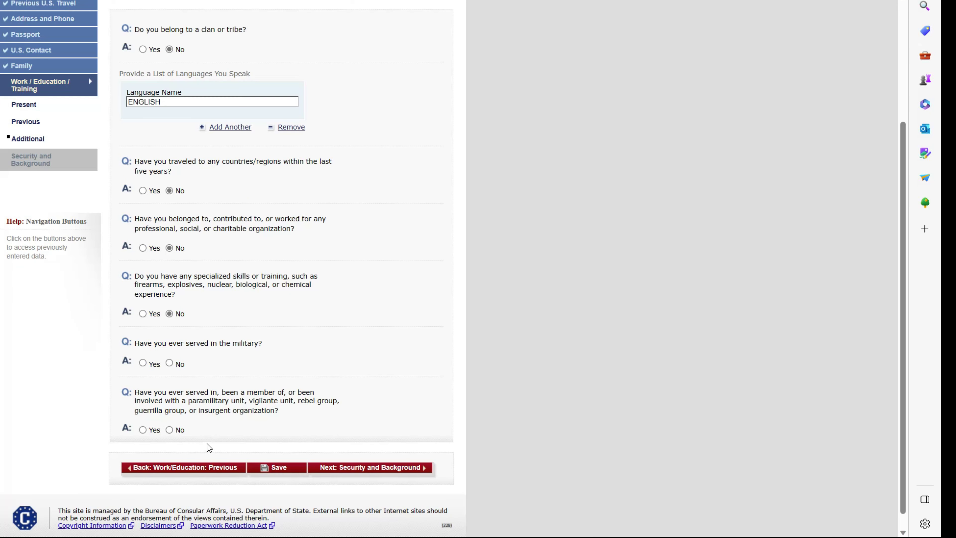
left_click(169, 363)
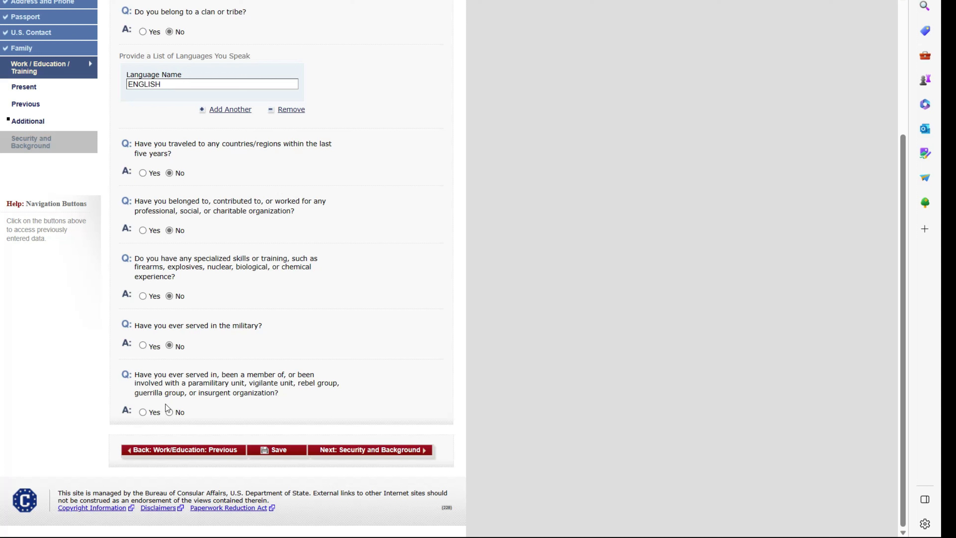
left_click(169, 412)
left_click(342, 451)
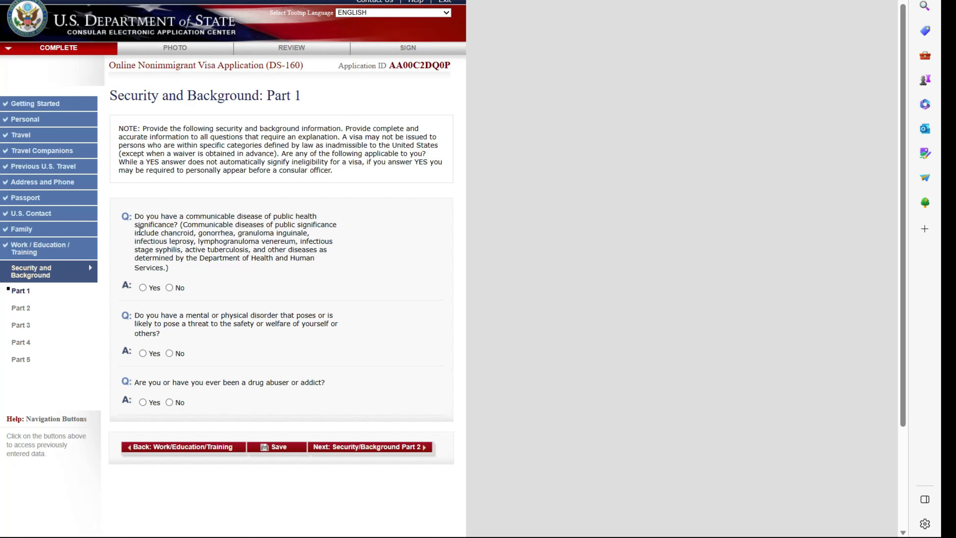
- Answer No to the Part 1 disease, disorder and drug abuse questions, then continue
left_click(169, 287)
left_click(169, 353)
left_click(169, 401)
left_click(350, 446)
left_click(381, 447)
- Answer No to all Part 2 criminal, money laundering and human trafficking questions
left_click(169, 254)
left_click(169, 311)
left_click(169, 385)
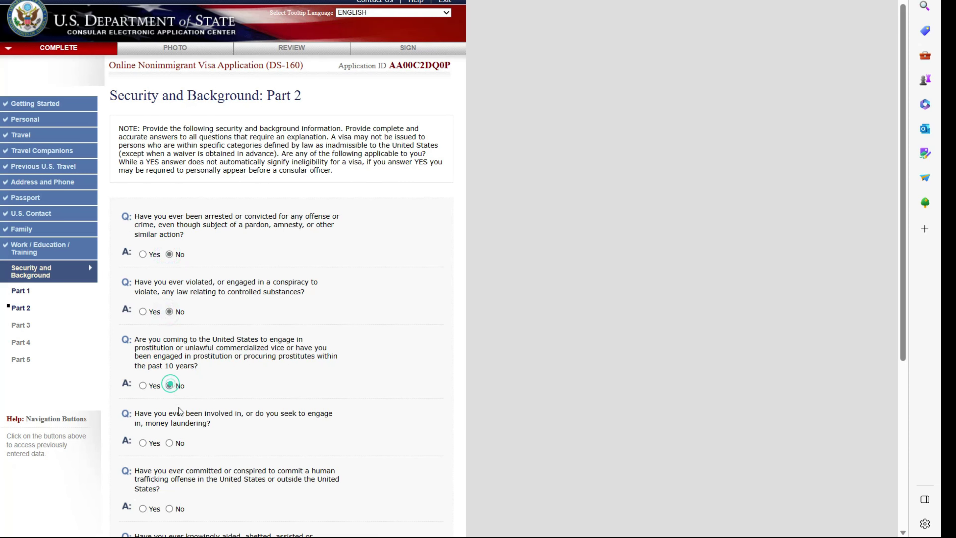
left_click(173, 442)
scroll(170, 442, "down", 2)
left_click(169, 427)
scroll(170, 429, "down", 2)
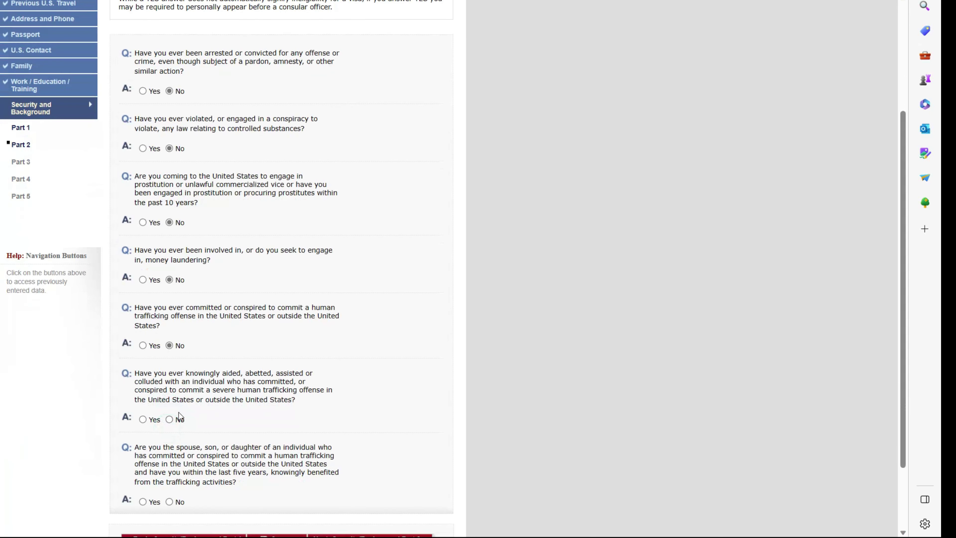
left_click(169, 419)
scroll(199, 421, "down", 2)
left_click(170, 420)
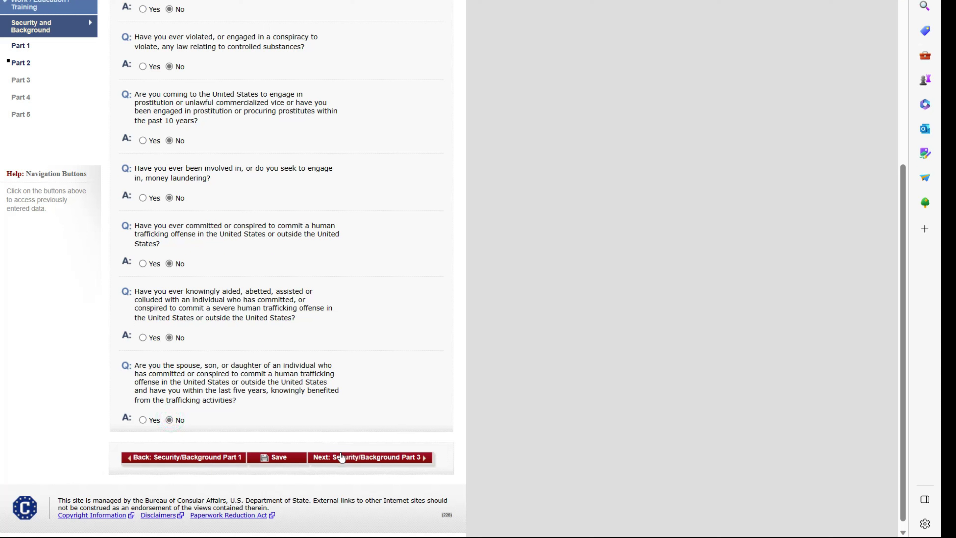
left_click(369, 457)
- Answer No to Part 3 espionage/terrorism and Part 4 visa fraud/deportation questions
left_click(169, 254)
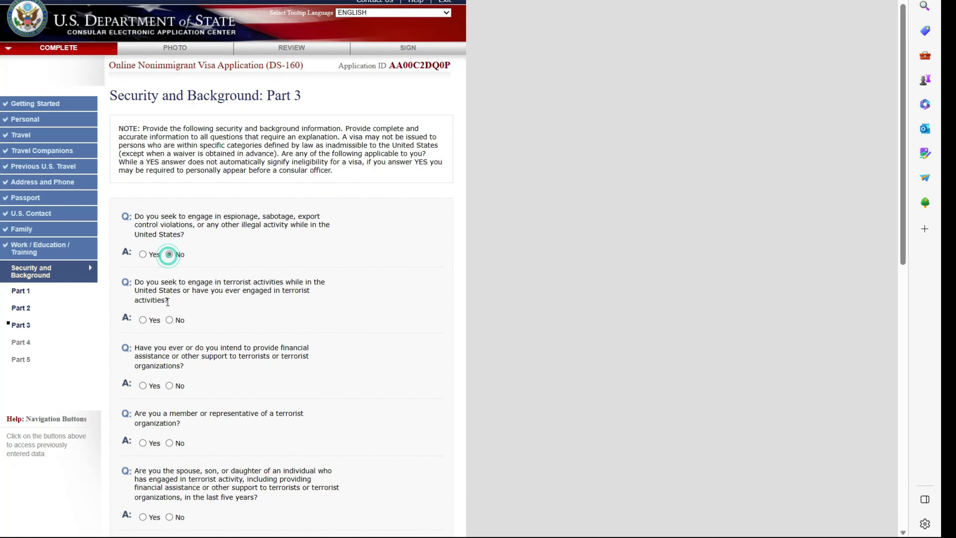
left_click(169, 319)
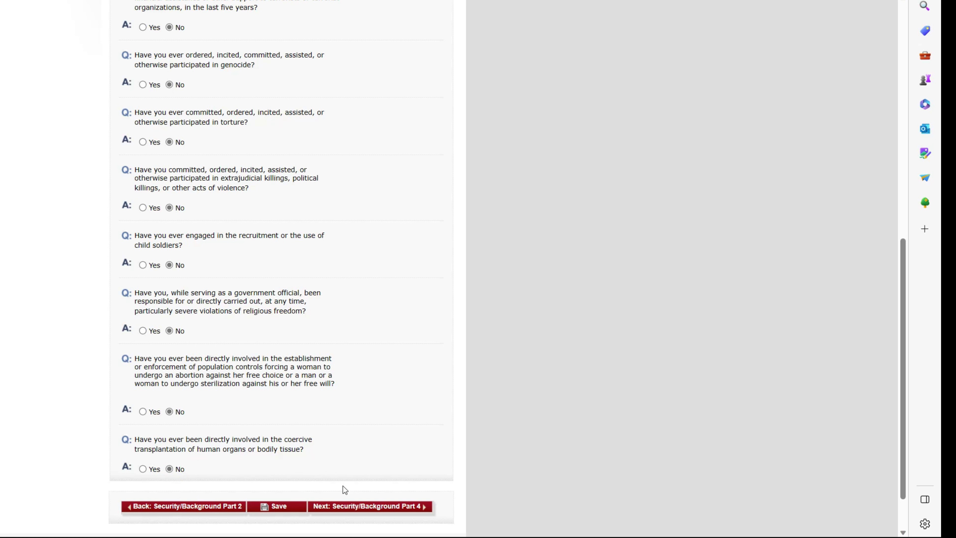
left_click(359, 505)
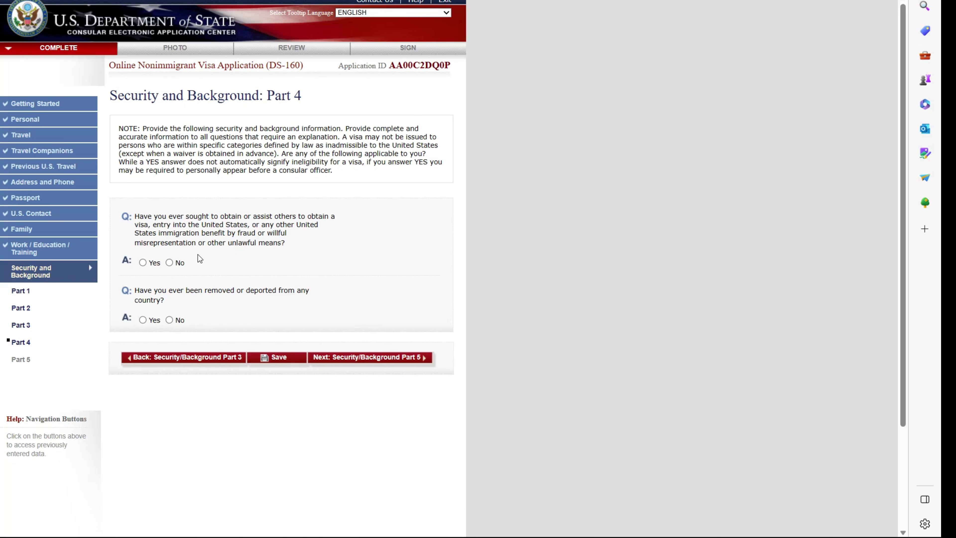
left_click(169, 263)
left_click(169, 320)
left_click(357, 358)
- Answer No to Part 5 custody, illegal voting and tax-renunciation questions
left_click(169, 254)
left_click(169, 312)
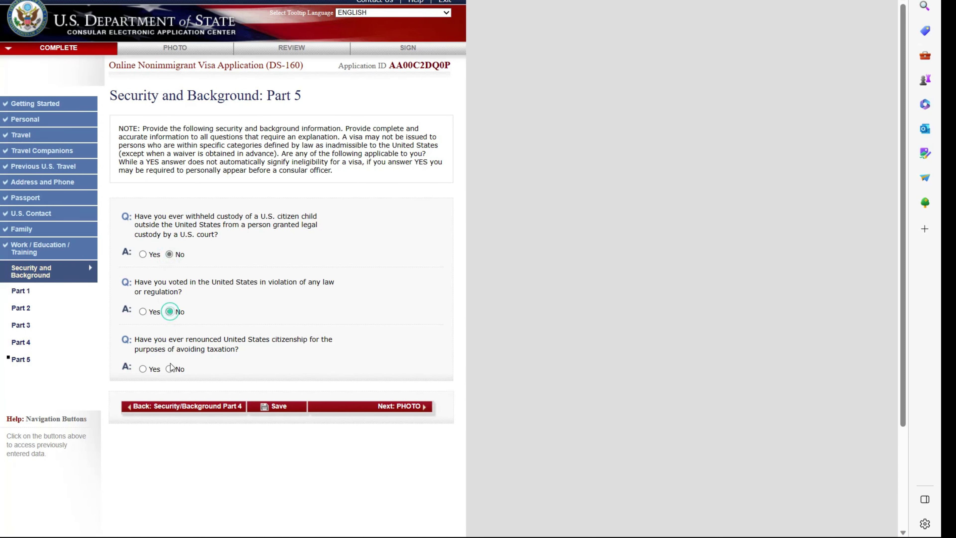
left_click(169, 369)
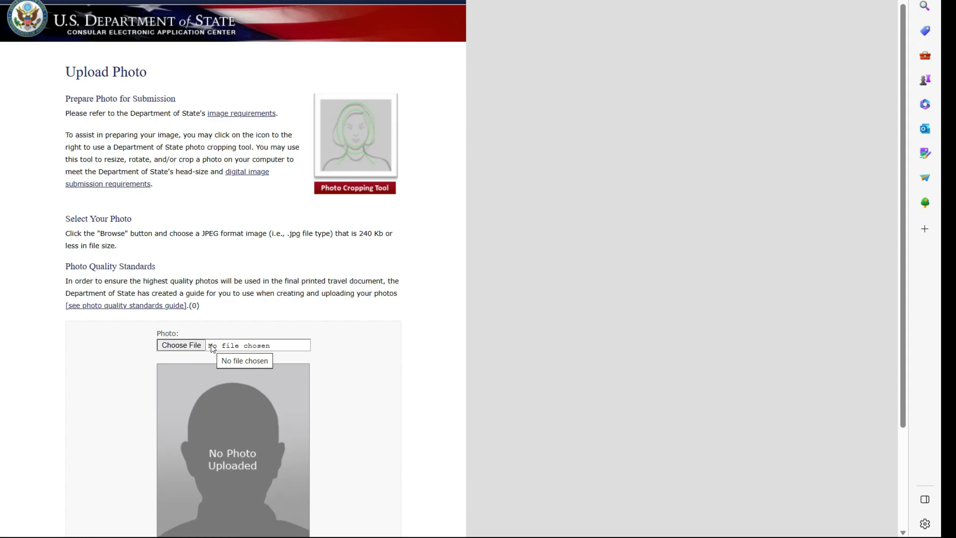
left_click(212, 345)
- Search Bing for a sample passport size photo and save the first image to the Desktop as R
key("ctrl+t")
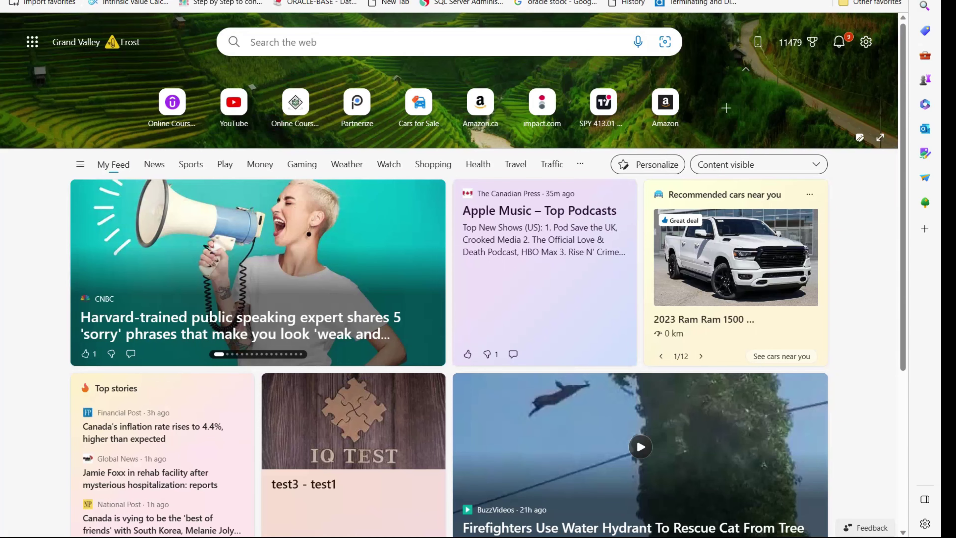
type("sam")
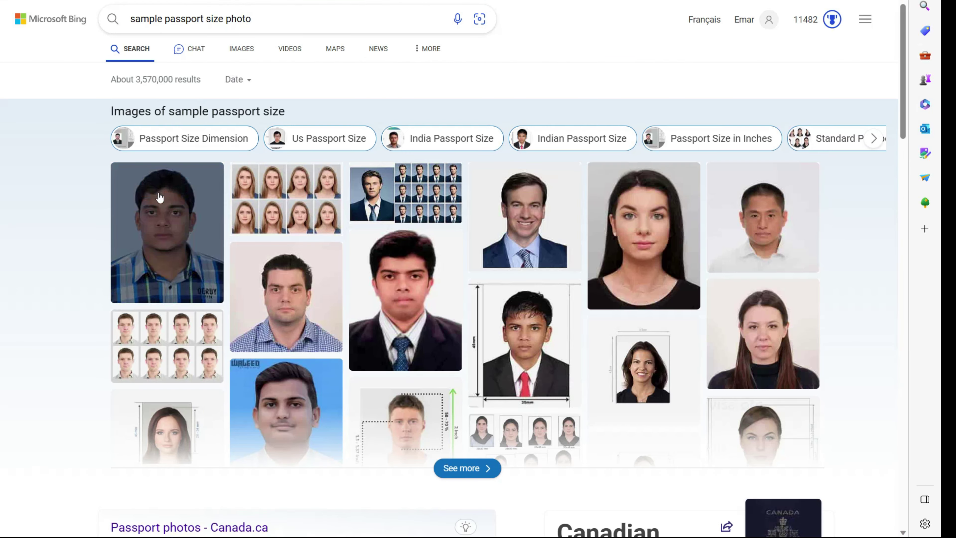
left_click(165, 229)
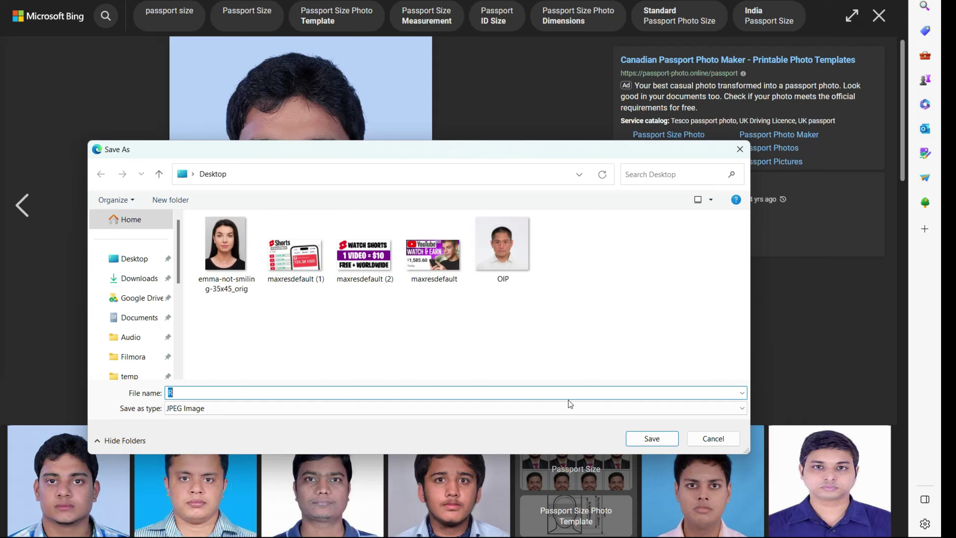
left_click(642, 437)
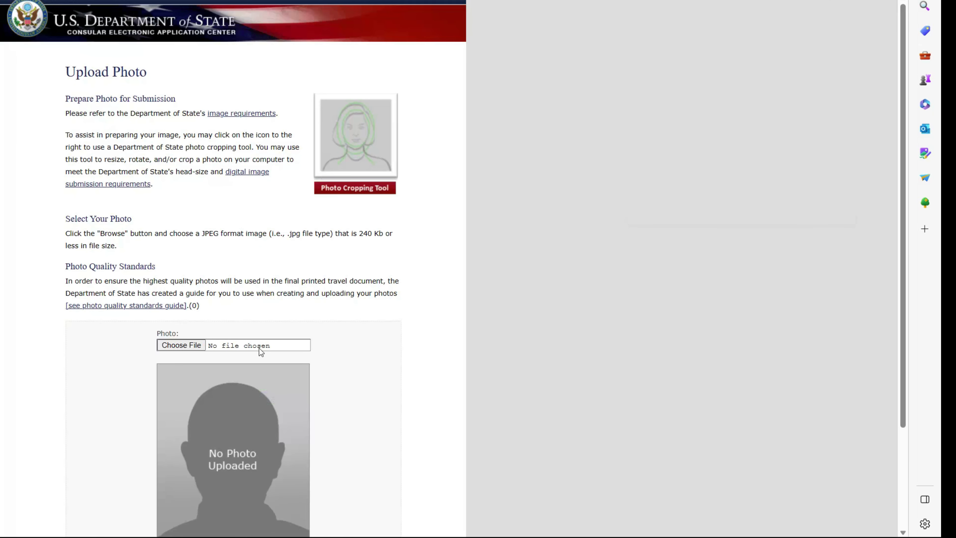
- Attach R.jpg from the Desktop and upload it, which is rejected as over 240 KB
left_click(189, 346)
left_click(132, 259)
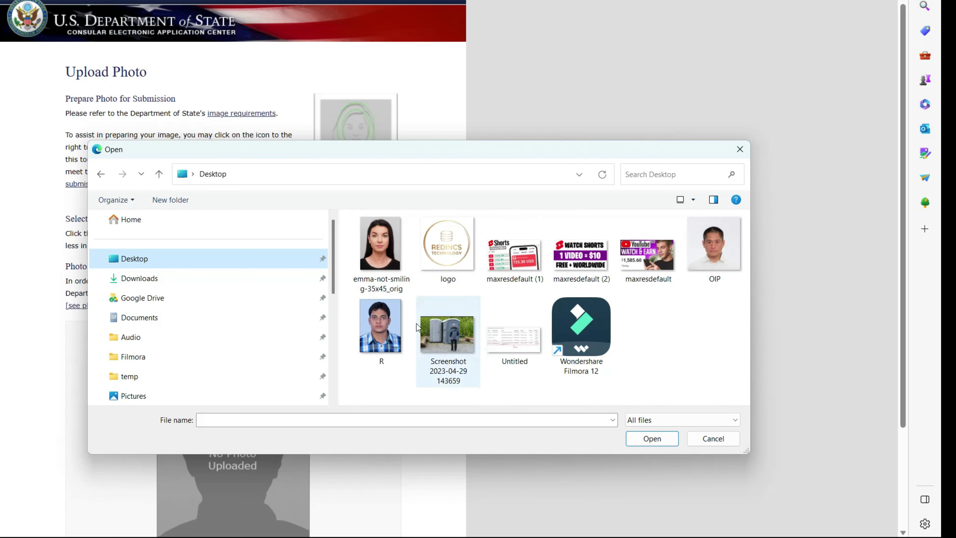
left_click(389, 334)
left_click(651, 438)
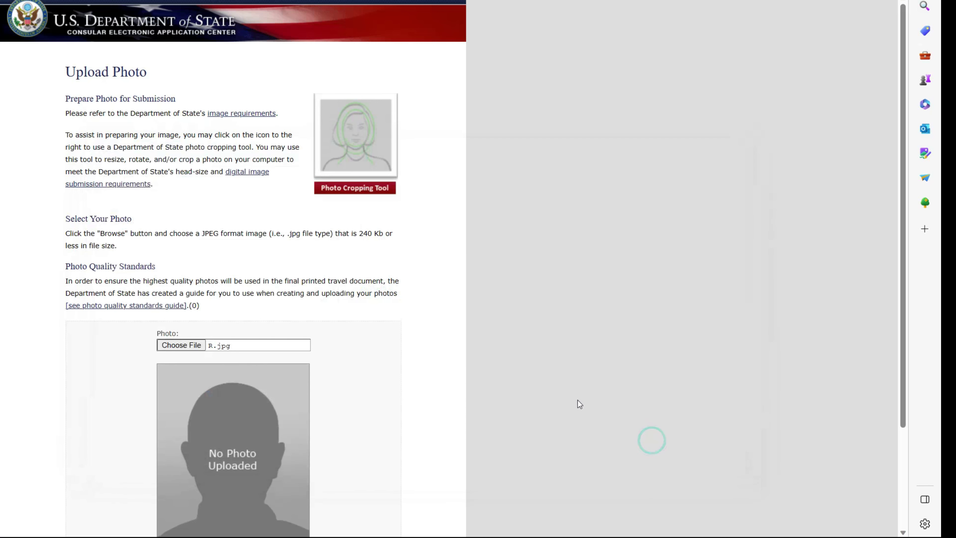
scroll(388, 391, "down", 3)
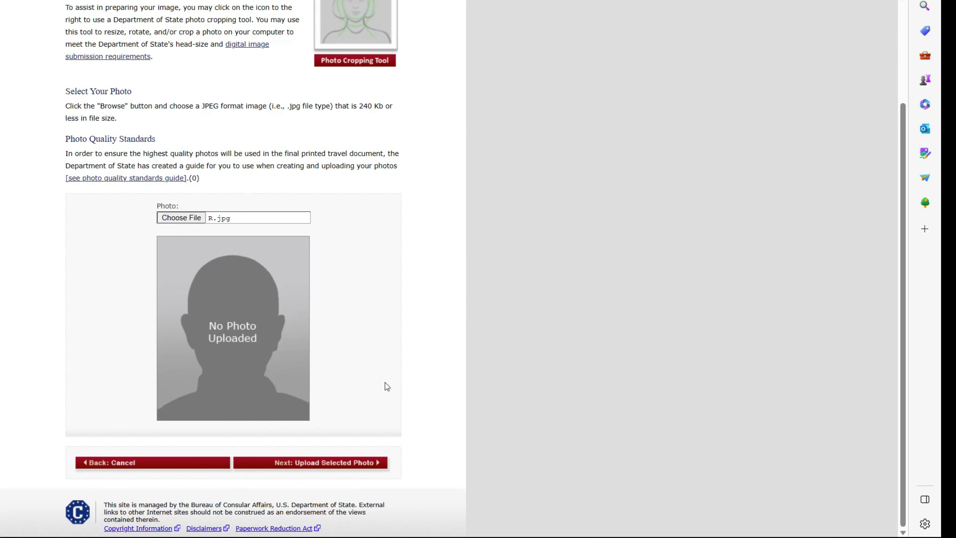
left_click(326, 463)
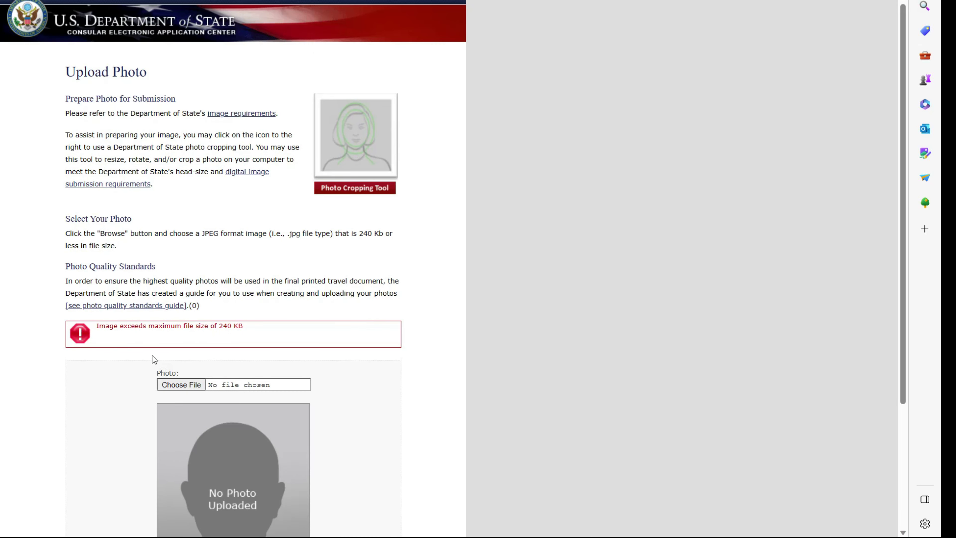
- Upload emma-not-smiling-35x45_orig.jpg instead and continue once it passes the quality check
left_click(378, 264)
left_click(645, 440)
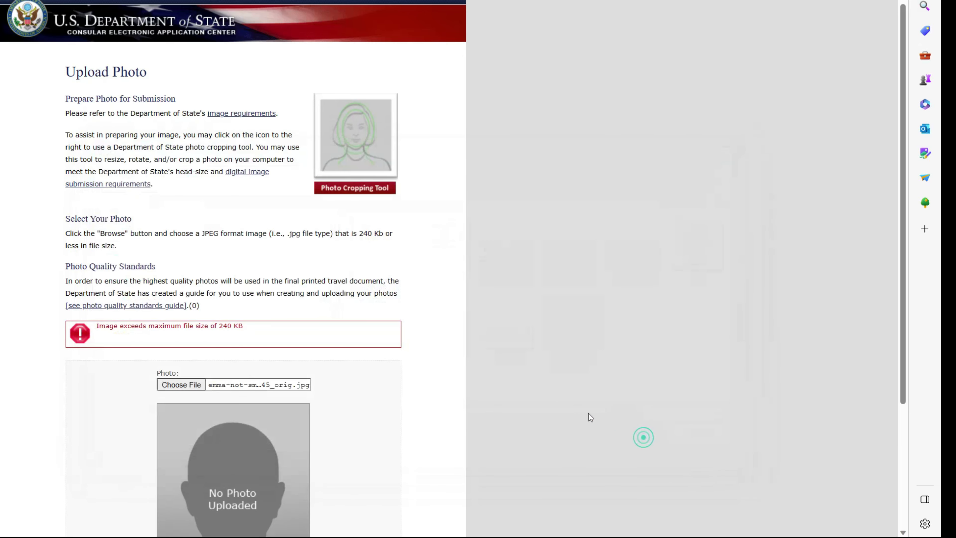
scroll(331, 464, "down", 4)
left_click(331, 464)
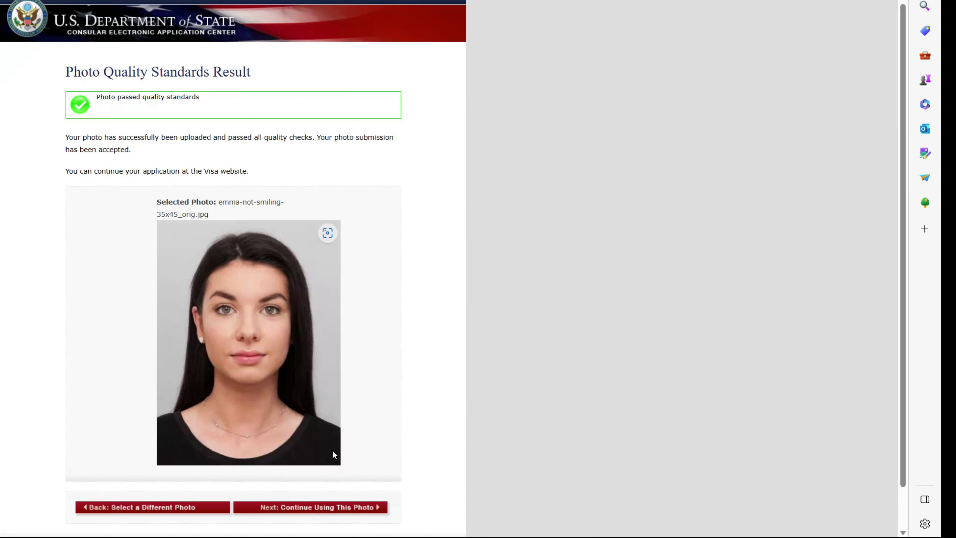
scroll(334, 435, "down", 2)
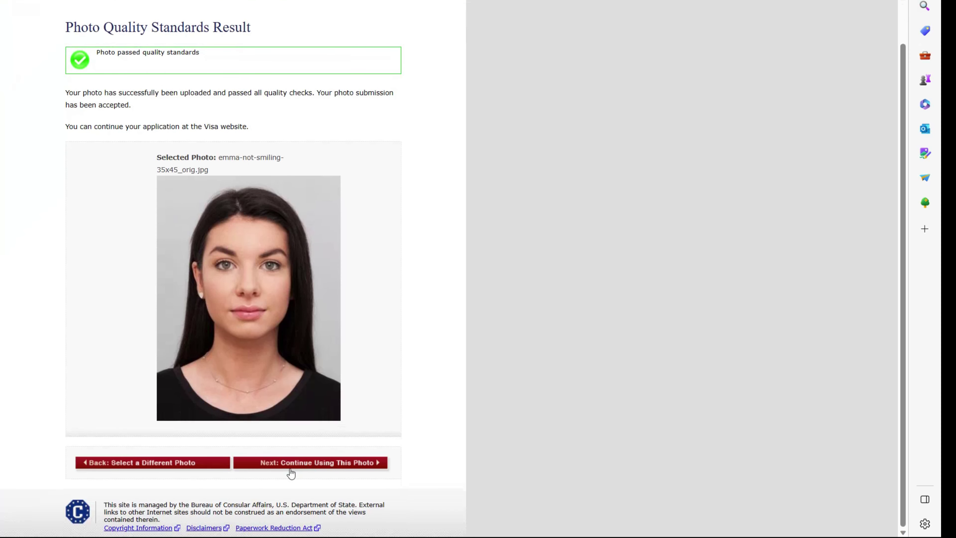
left_click(298, 463)
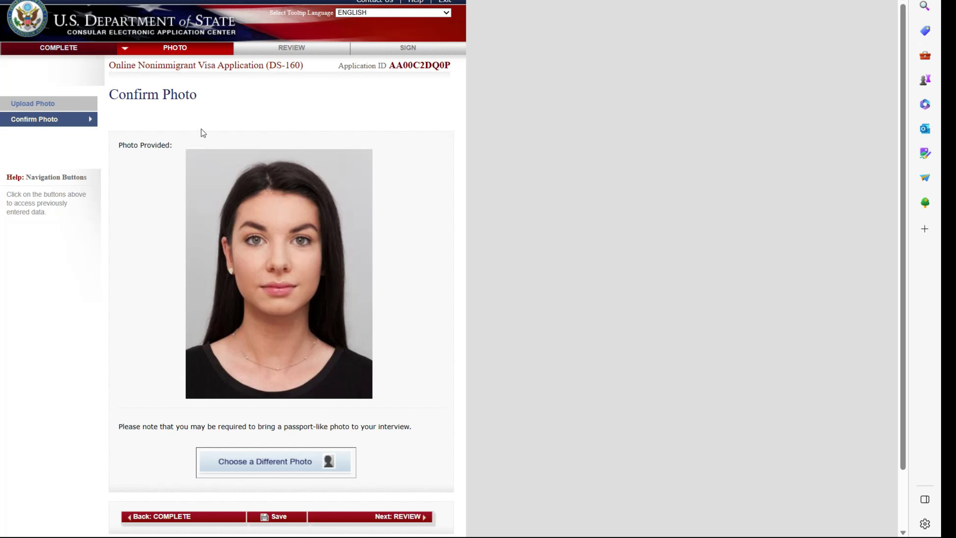
- Keep the accepted photo, go to the review, and resume the saved application
scroll(339, 208, "down", 3)
left_click(386, 451)
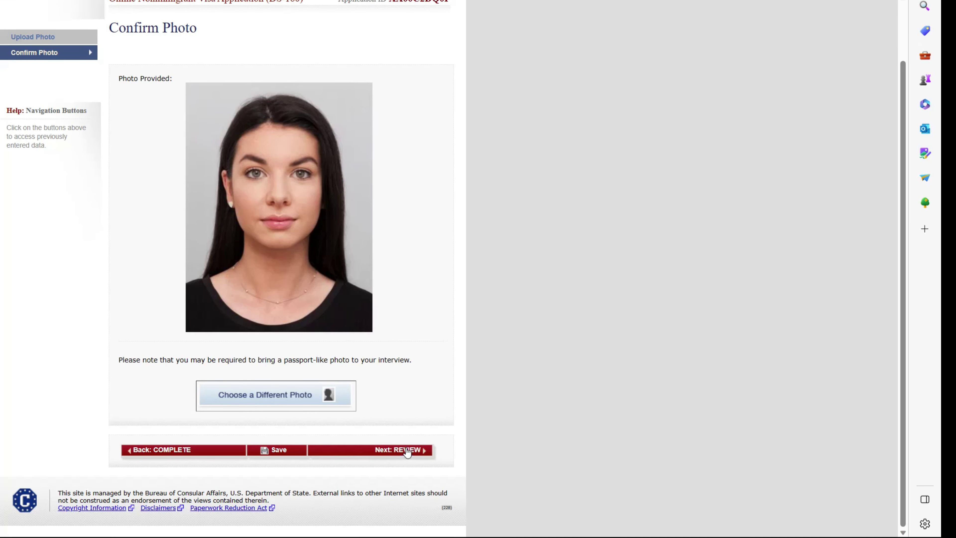
scroll(293, 226, "down", 8)
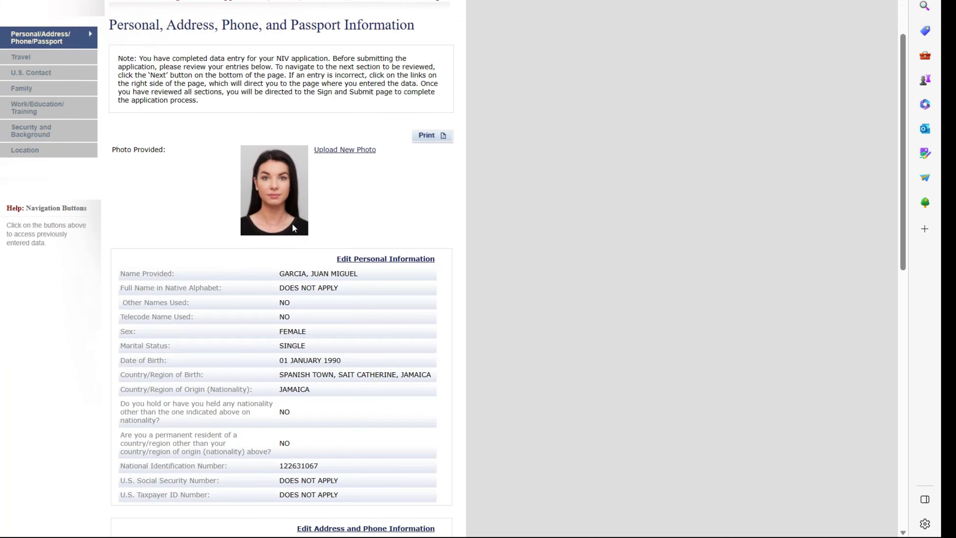
scroll(293, 227, "down", 6)
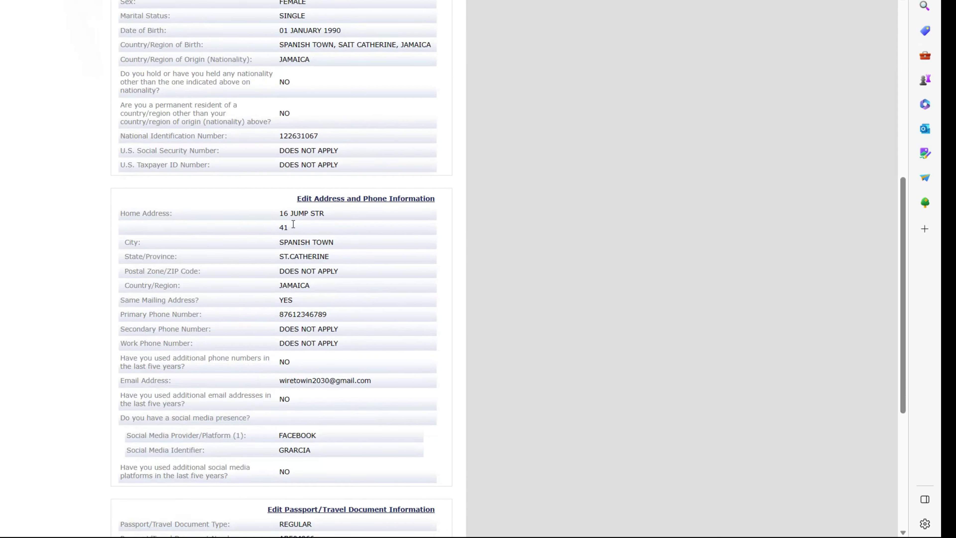
scroll(292, 224, "down", 2)
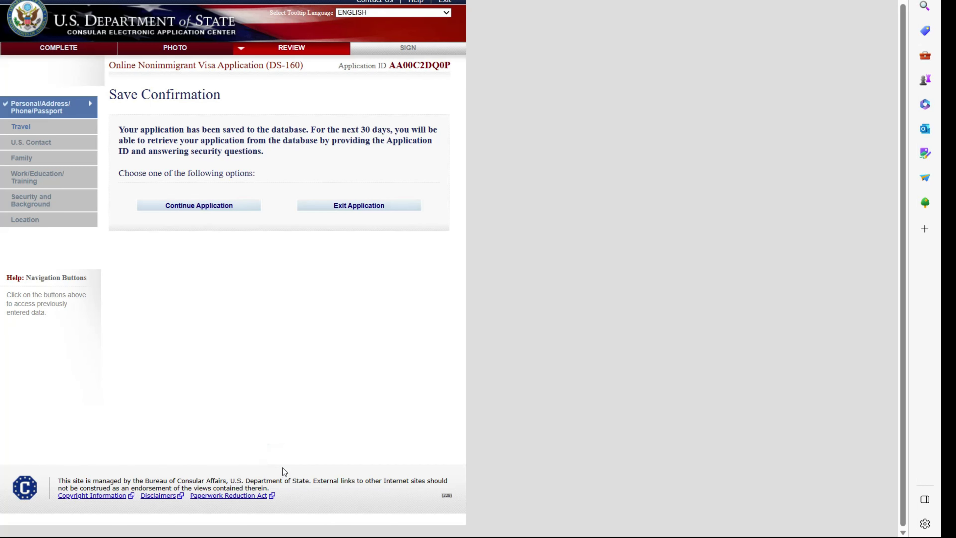
left_click(180, 206)
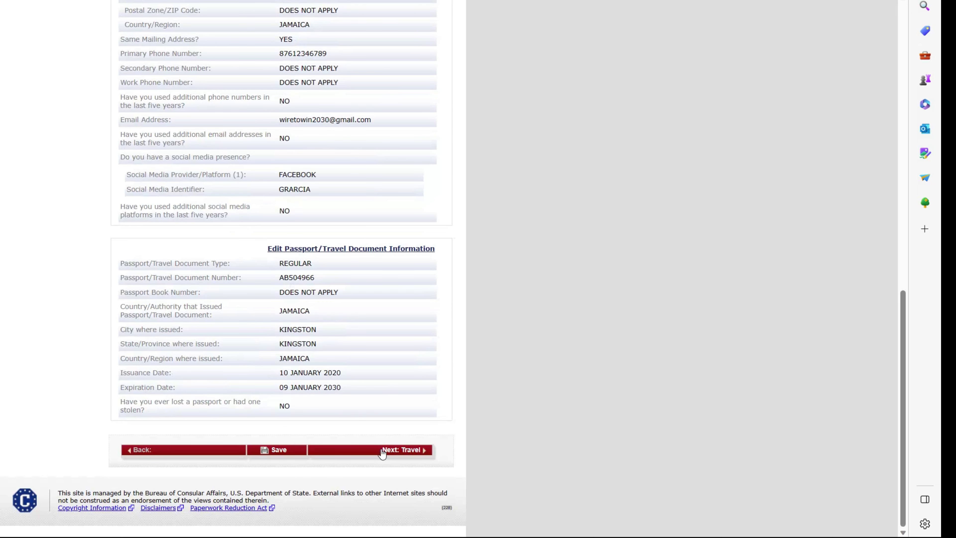
- Step through the Travel, U.S. Contact, Family and Work/Education review pages to Security and Background
left_click(384, 451)
scroll(364, 393, "down", 3)
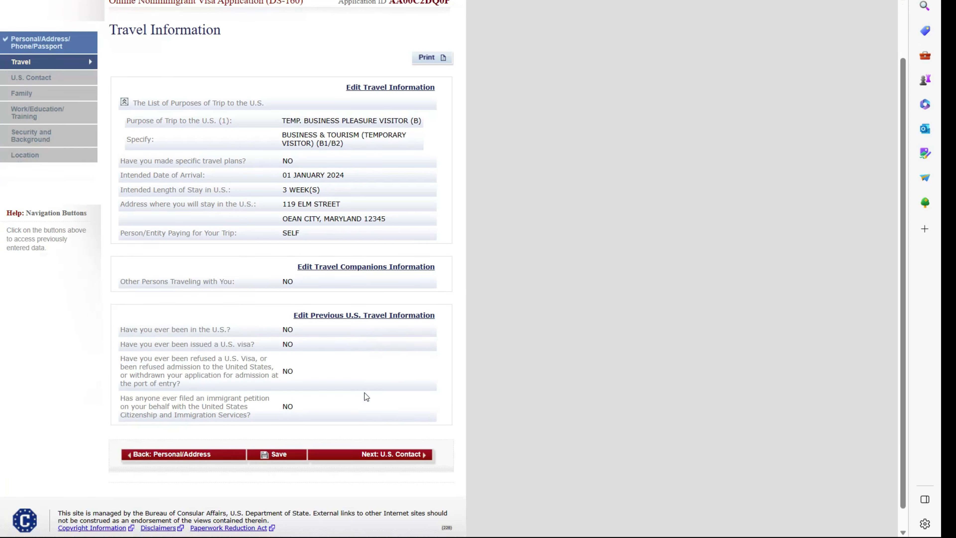
left_click(391, 432)
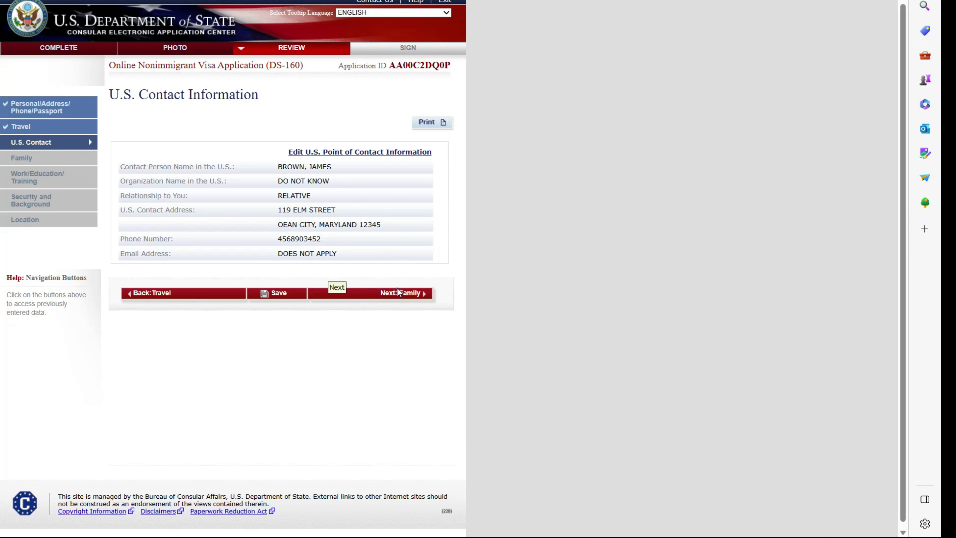
left_click(399, 293)
left_click(375, 356)
scroll(375, 354, "down", 5)
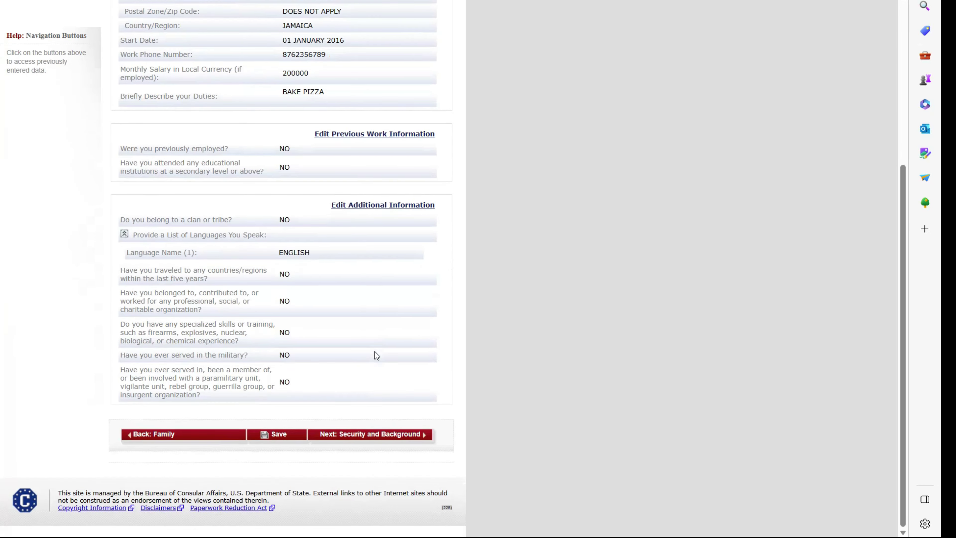
left_click(405, 433)
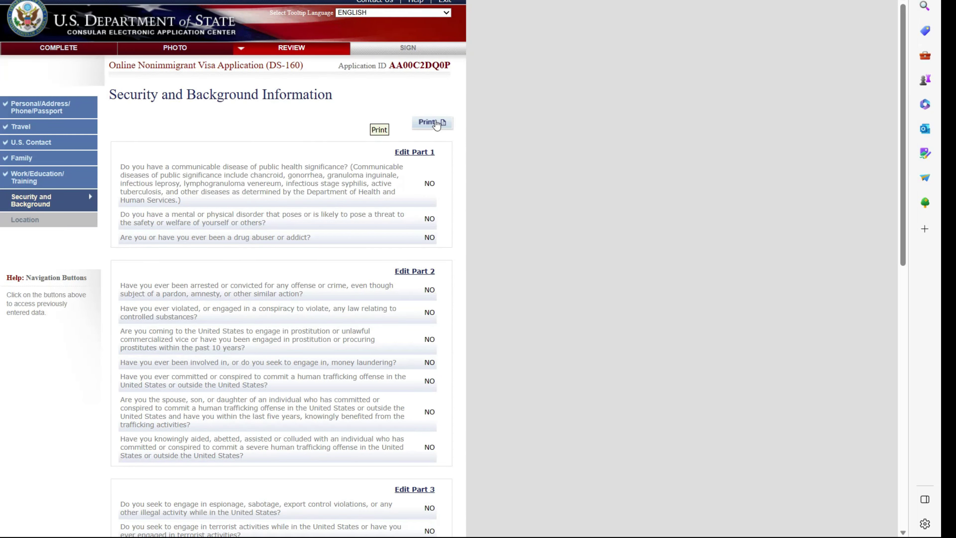
- Preview the Security and Background answers as a printout, cancel, and continue to Location review
left_click(437, 124)
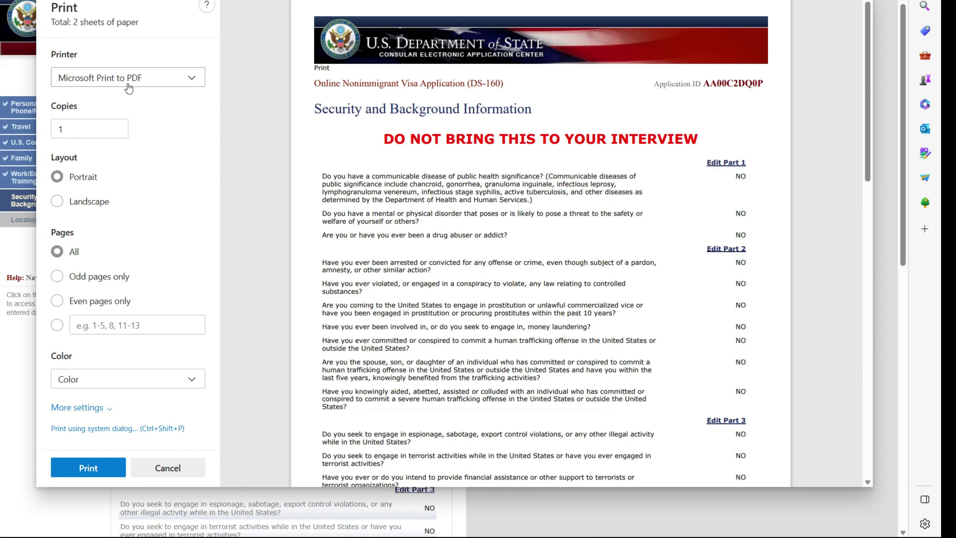
scroll(461, 243, "down", 20)
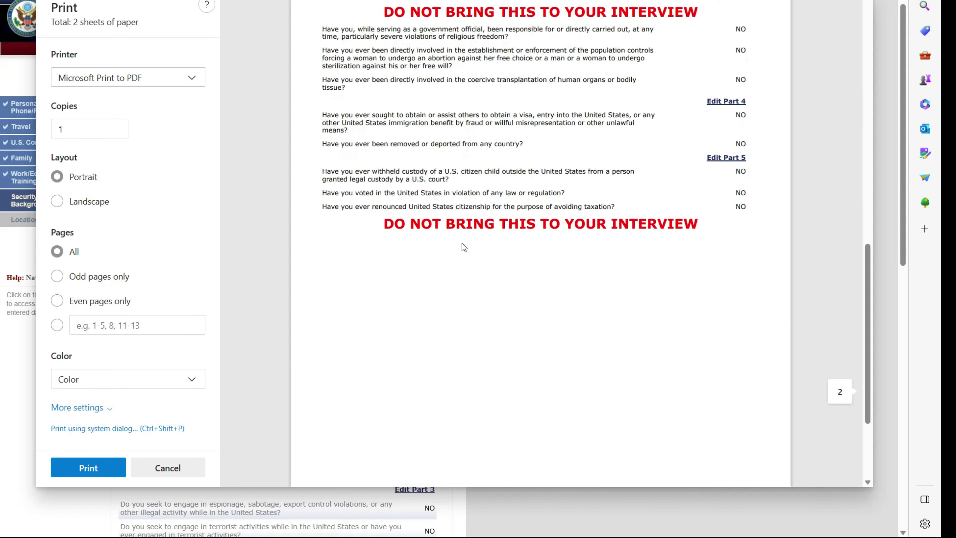
scroll(464, 243, "up", 20)
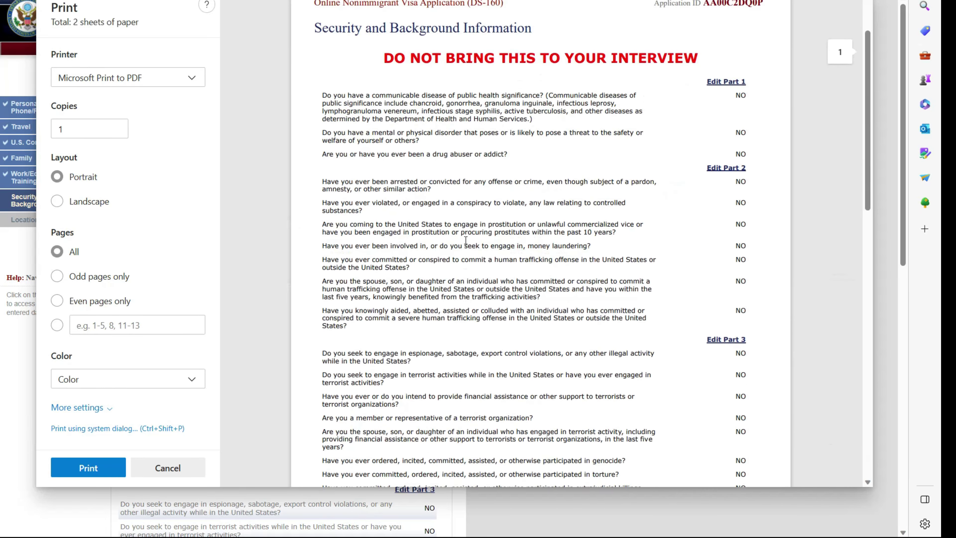
scroll(467, 236, "up", 3)
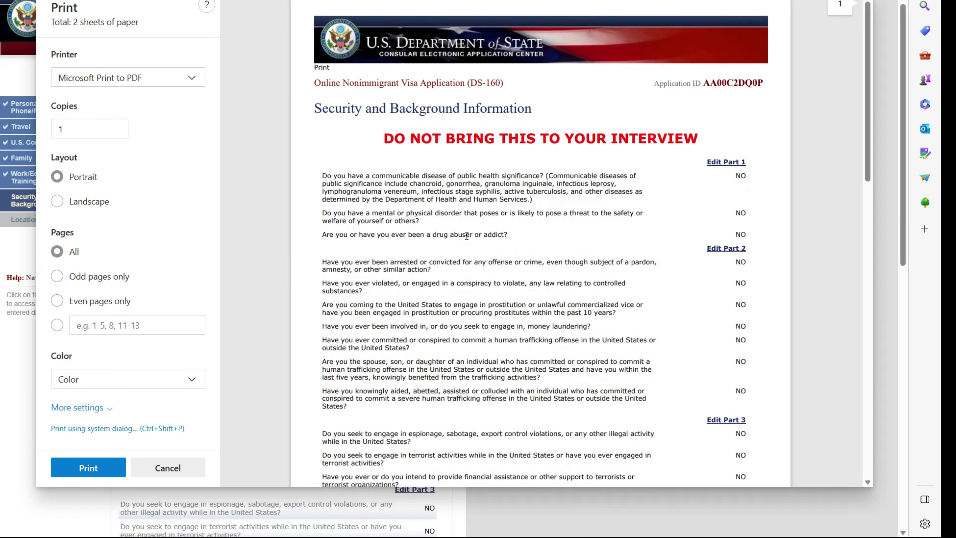
left_click(166, 468)
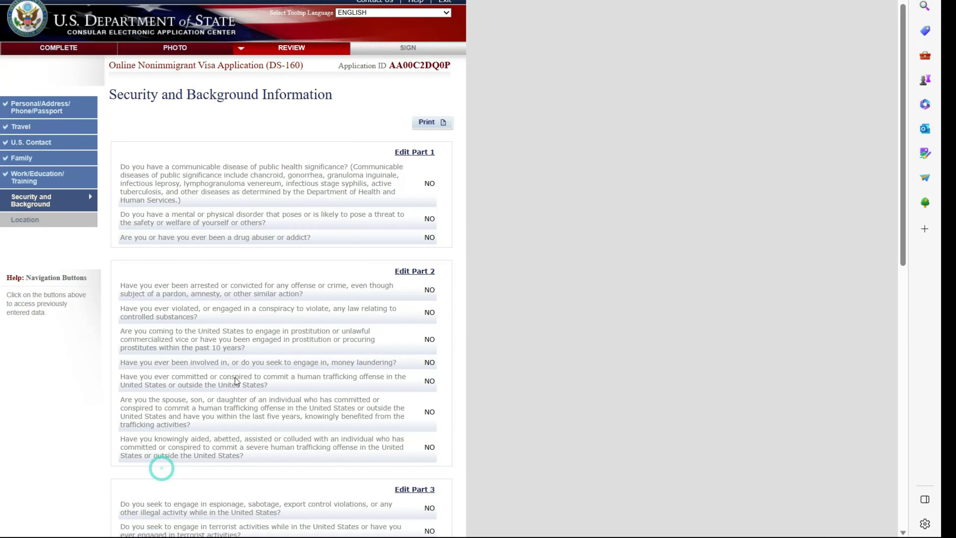
scroll(235, 377, "down", 15)
left_click(400, 434)
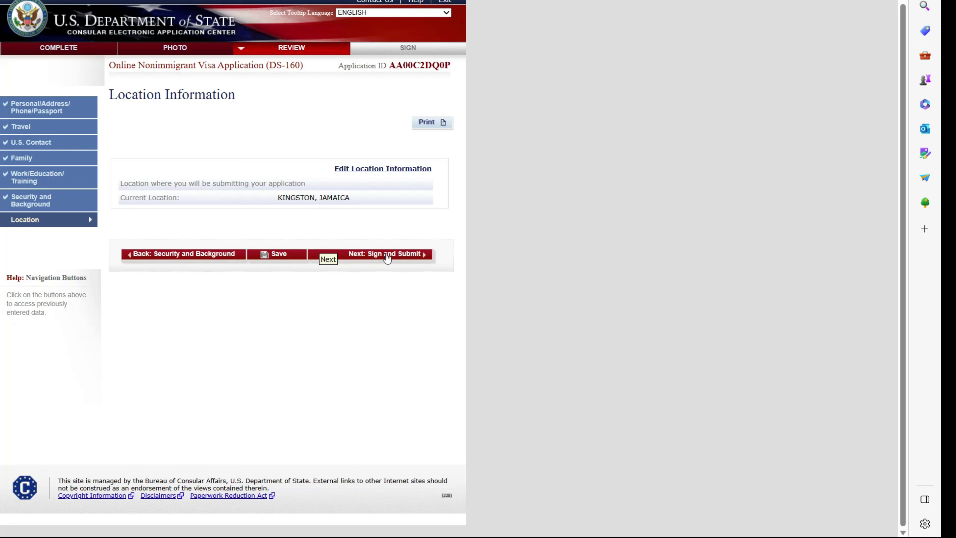
- Sign the application with the pasted passport number and verification code, resubmitting with a new code
left_click(389, 256)
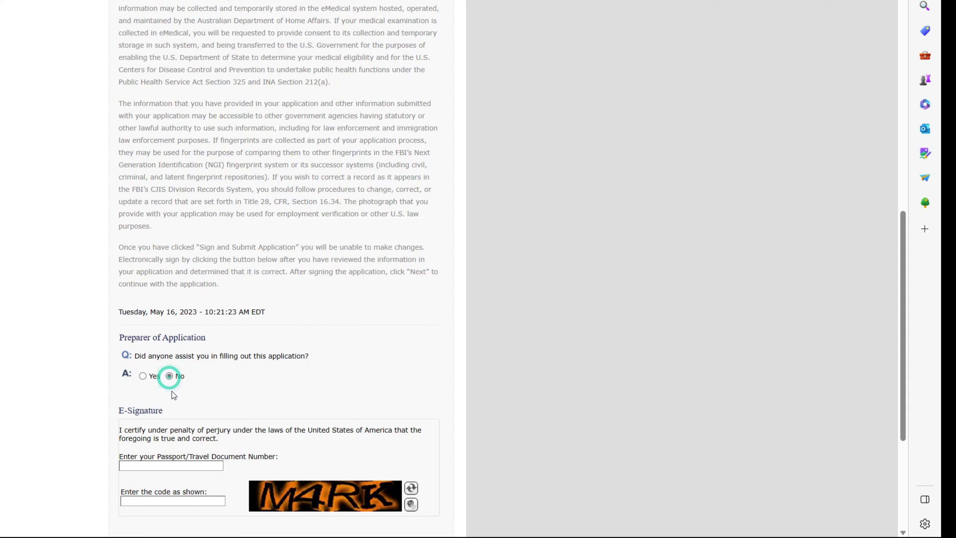
right_click(156, 460)
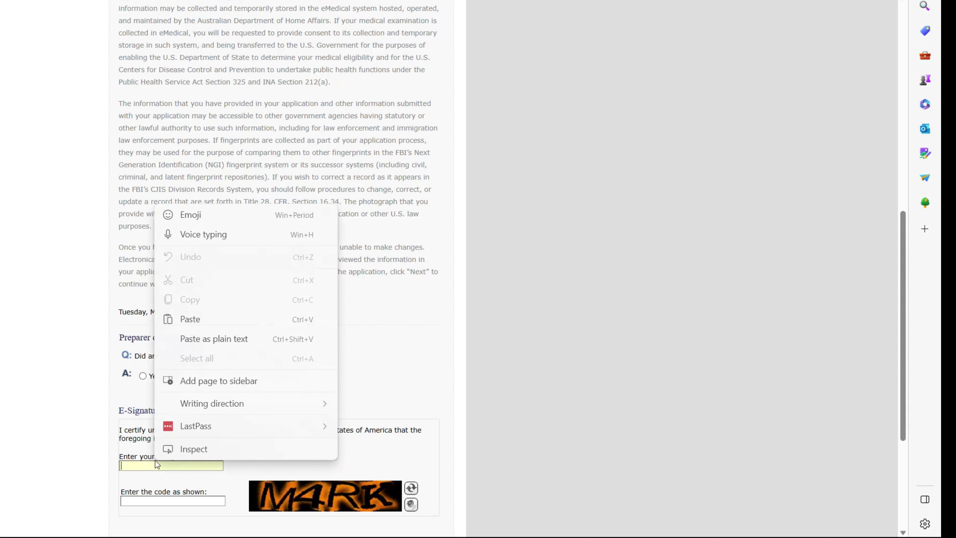
left_click(188, 318)
left_click(182, 497)
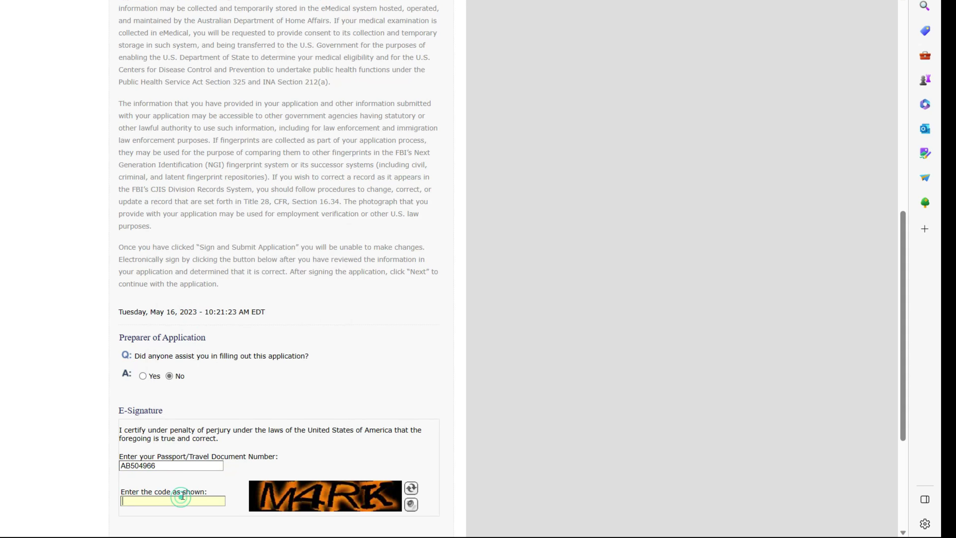
type("M4RK")
scroll(171, 503, "down", 2)
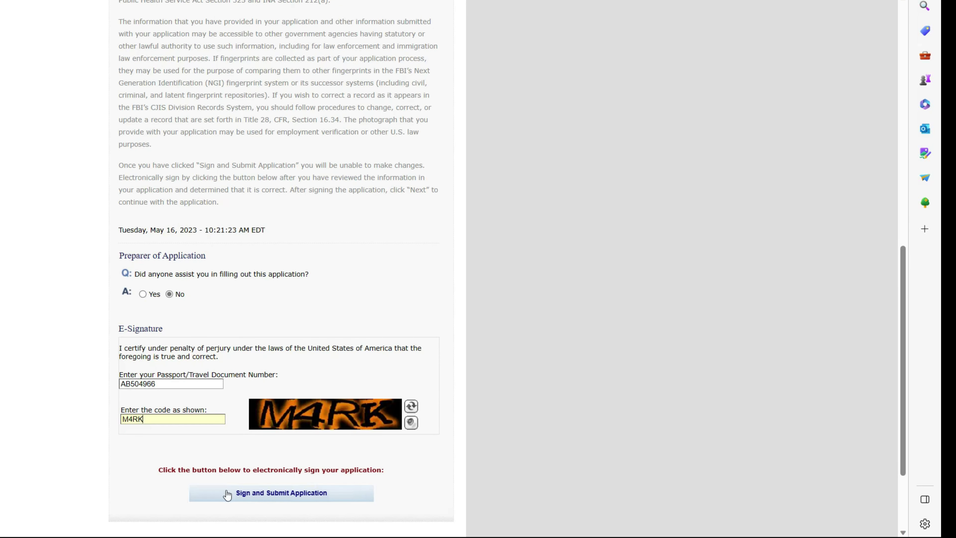
left_click(242, 493)
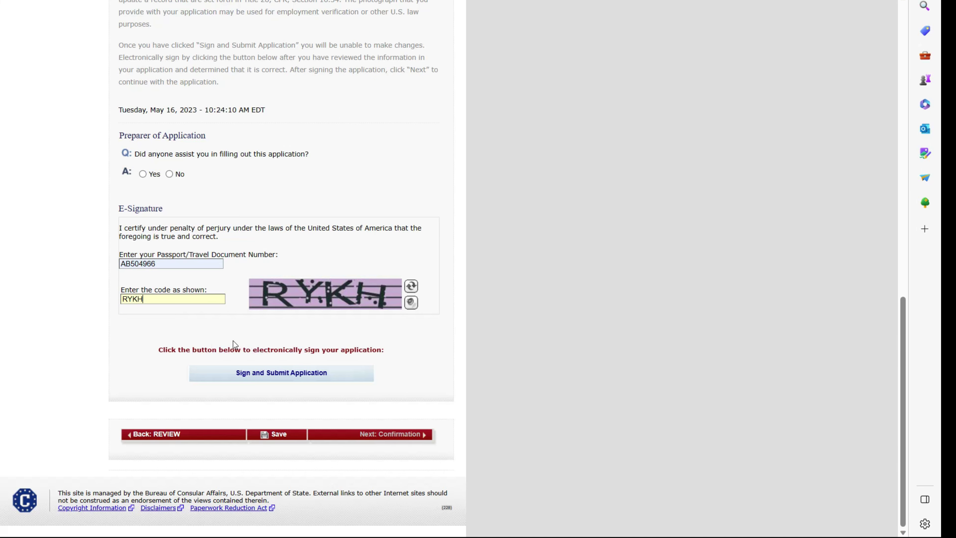
left_click(237, 375)
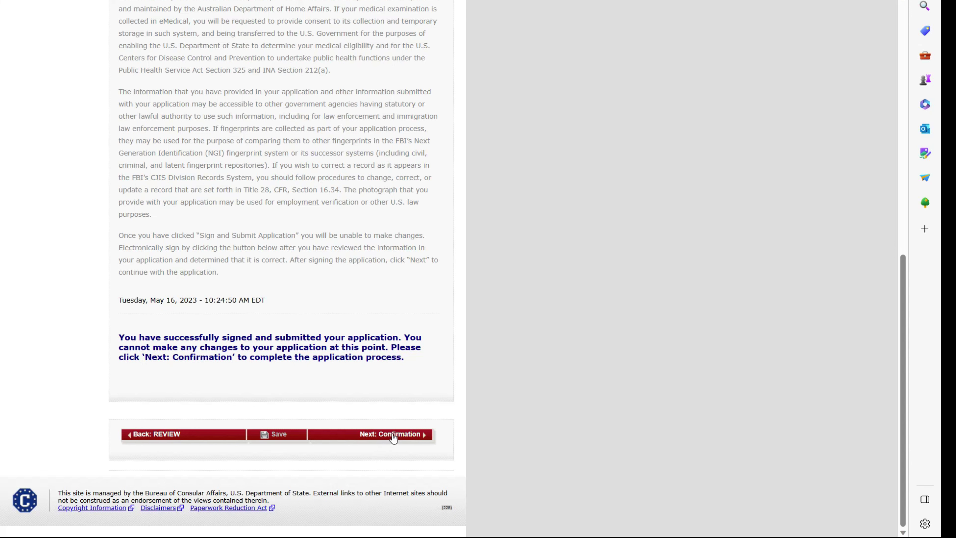
- Advance to the DS-160 Confirmation page, view the email confirmation option, then return
left_click(393, 435)
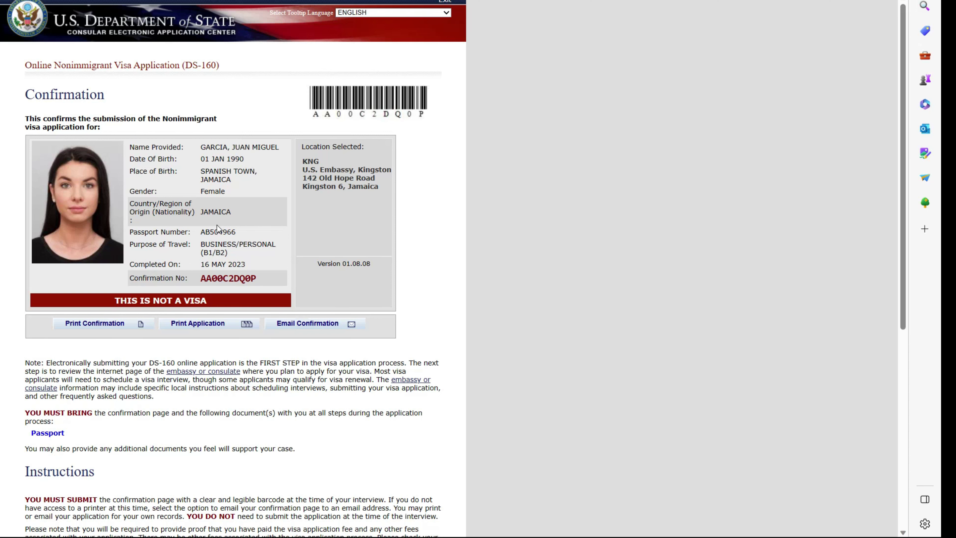
left_click(315, 322)
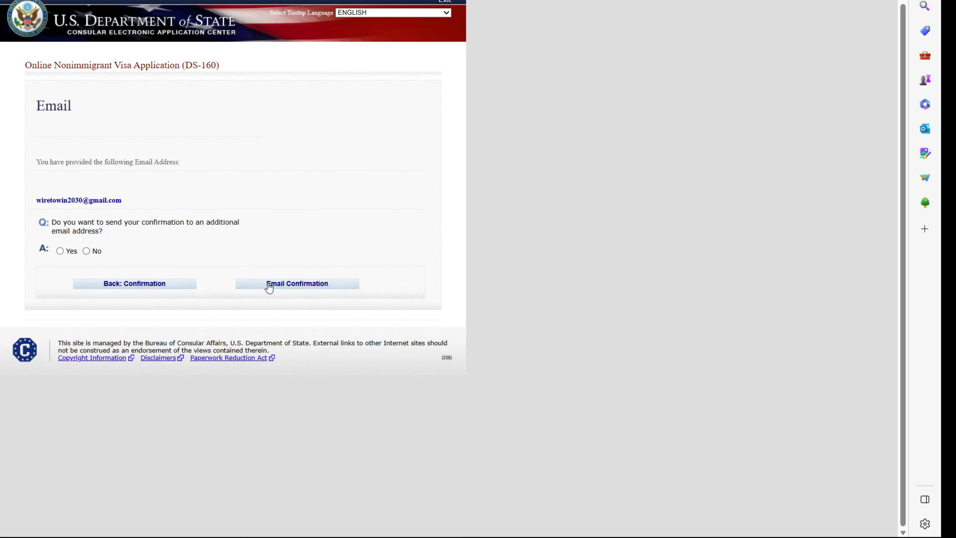
left_click(134, 284)
- Print the confirmation to PDF, then close the save window without saving
left_click(112, 323)
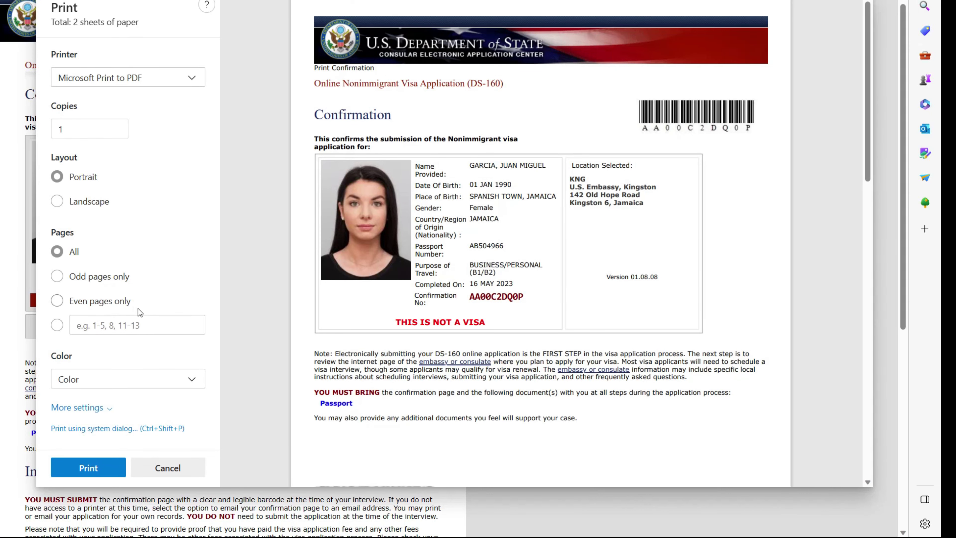
left_click(99, 463)
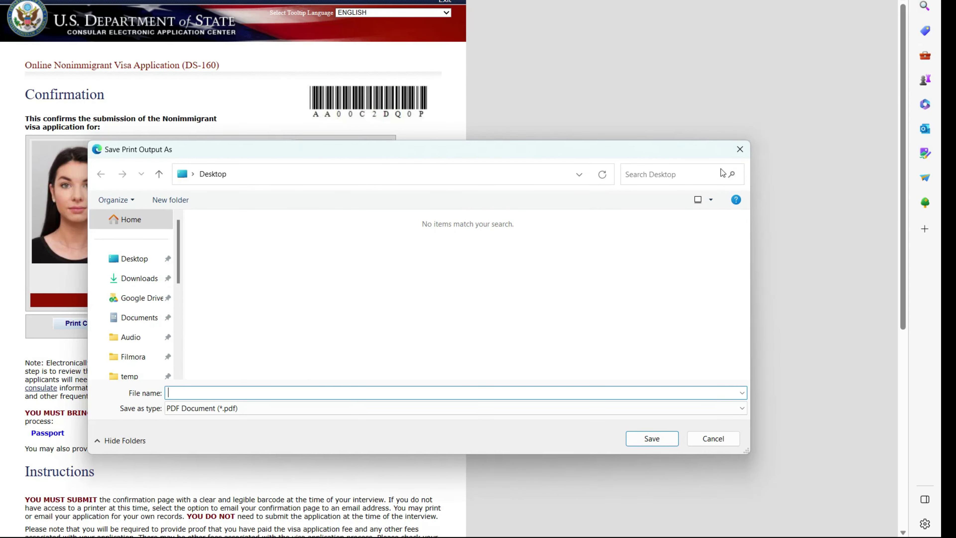
left_click(740, 150)
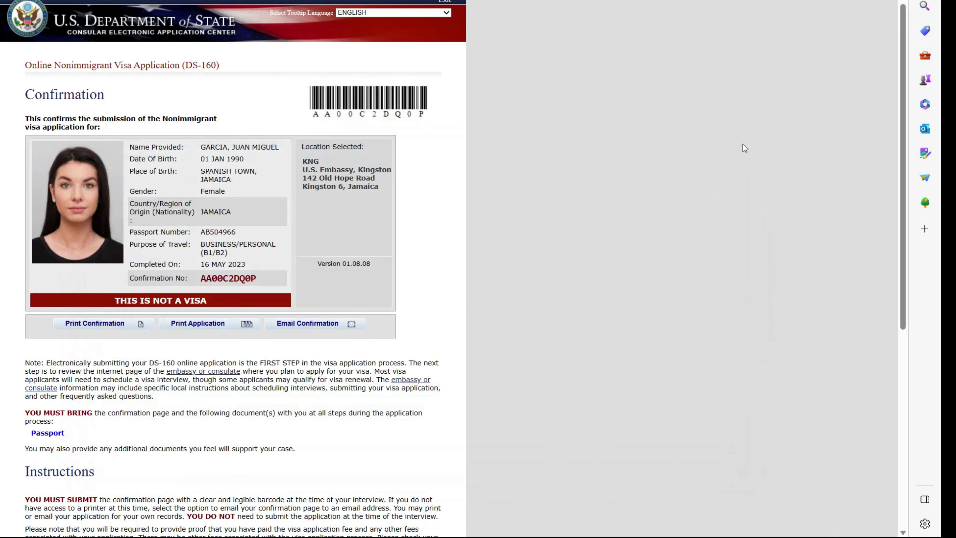